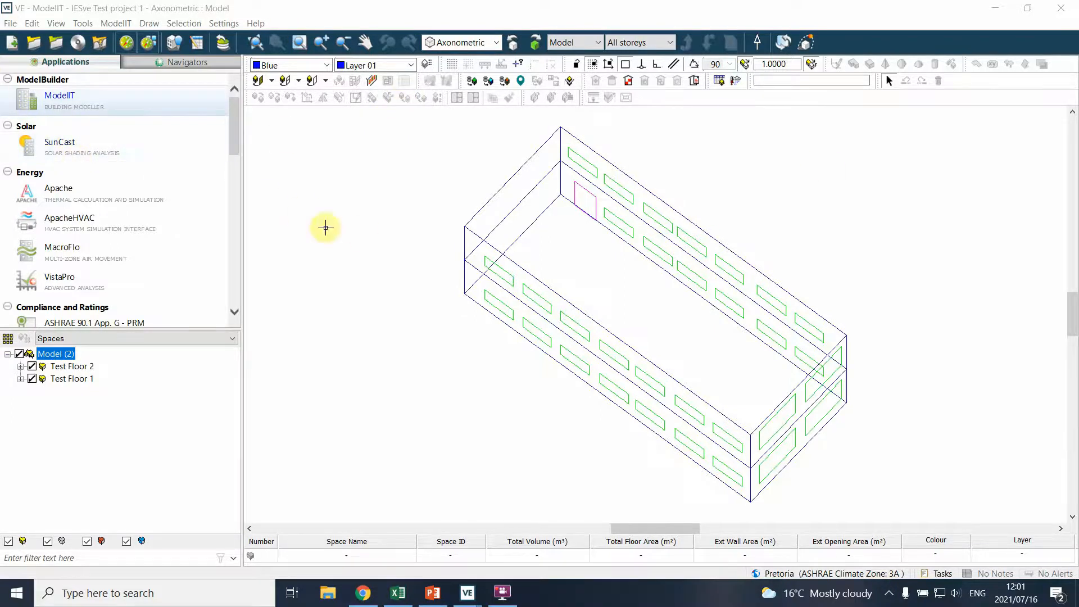
left_click(587, 303)
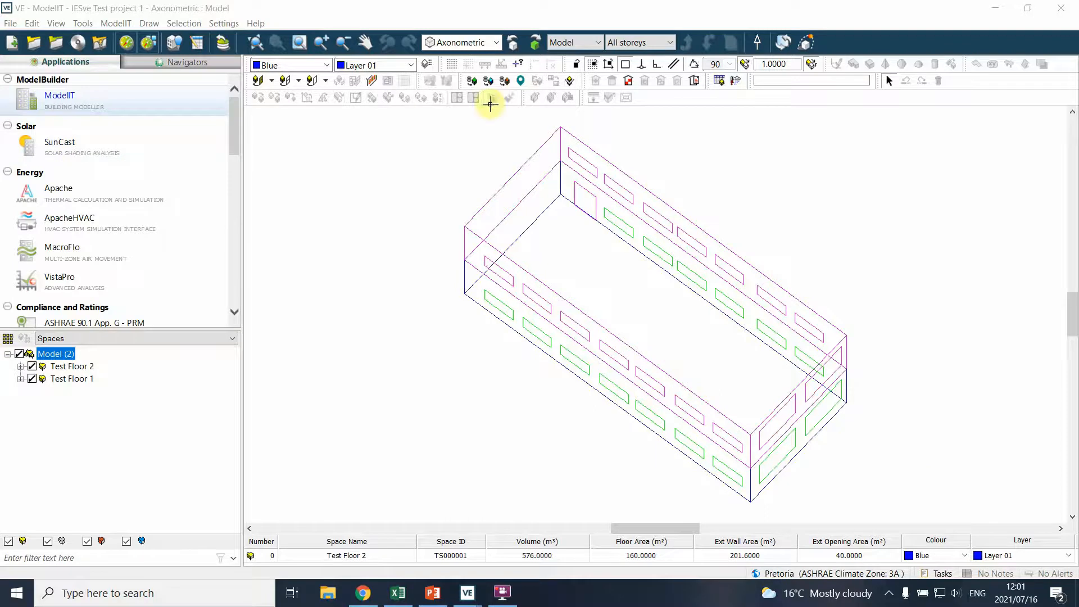
left_click(11, 23)
left_click(34, 73)
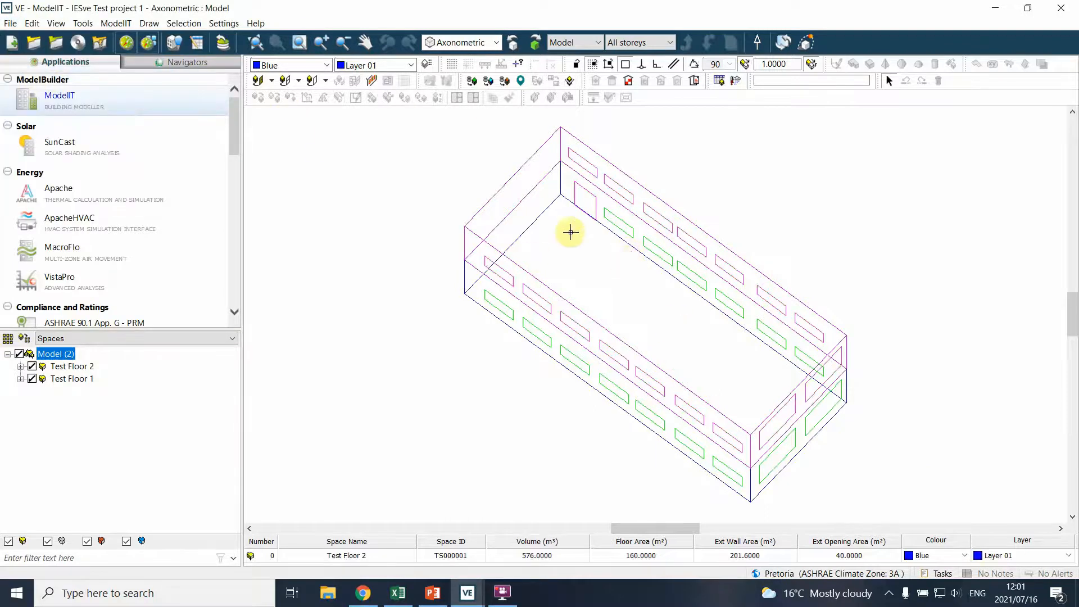
left_click(627, 263)
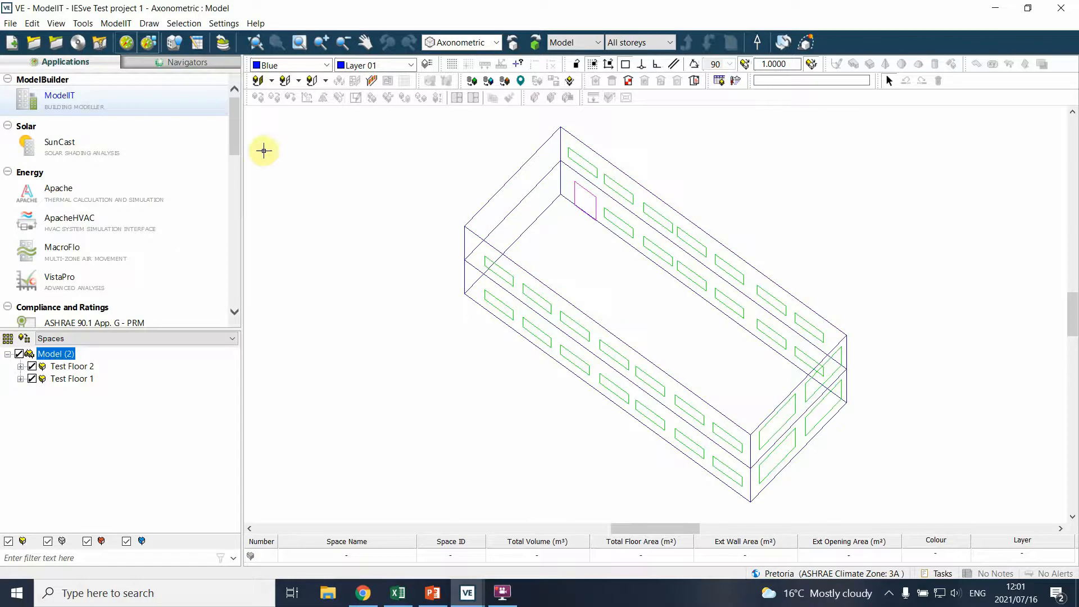
Switch to the SunCast solar shading analysis and open its image settings
left_click(62, 146)
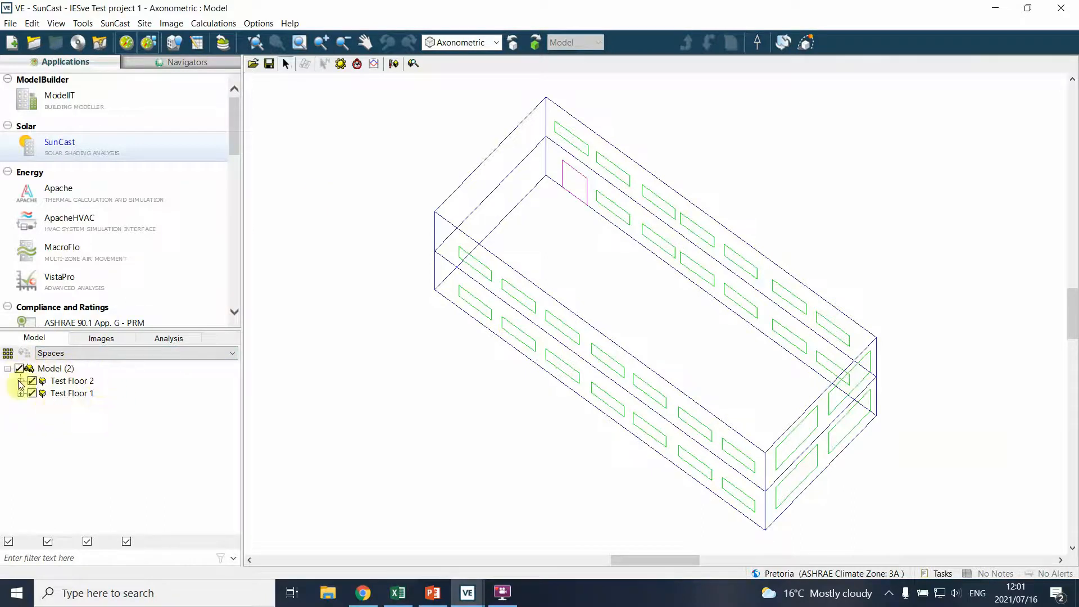
left_click(107, 340)
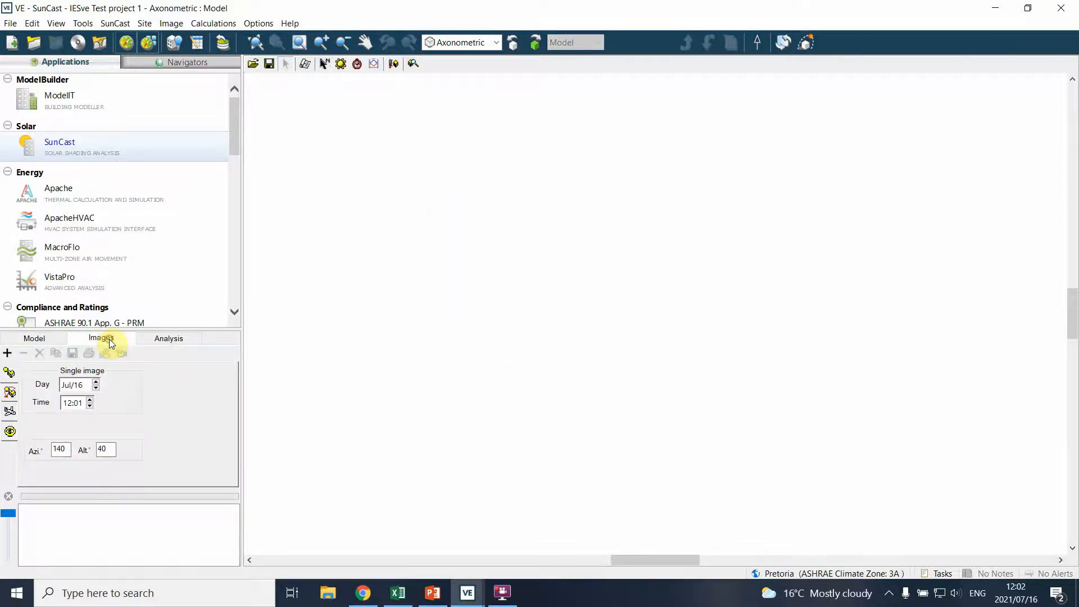
left_click(150, 337)
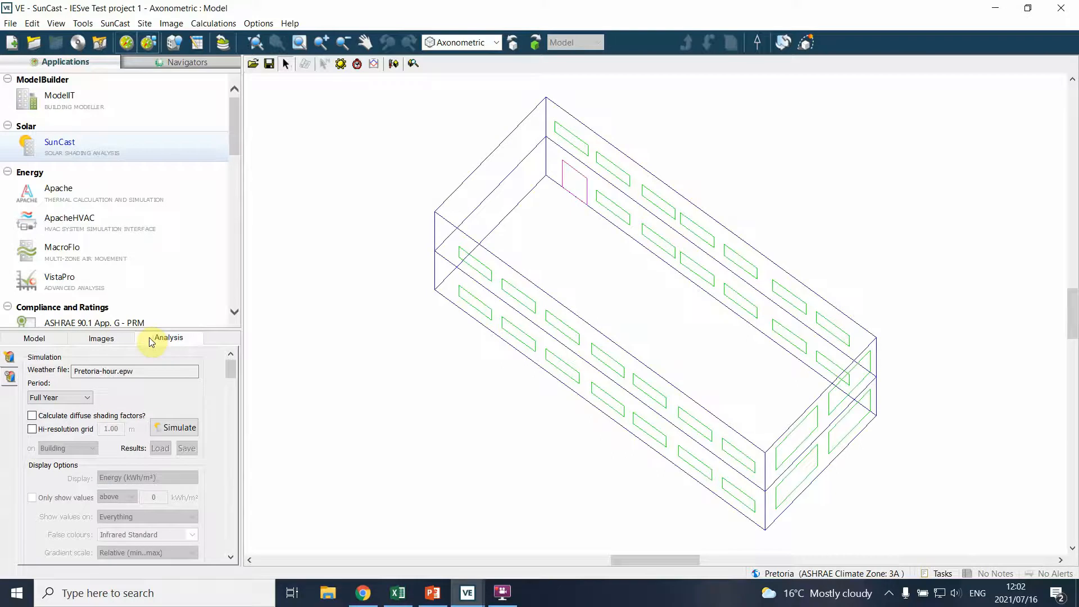
left_click(114, 338)
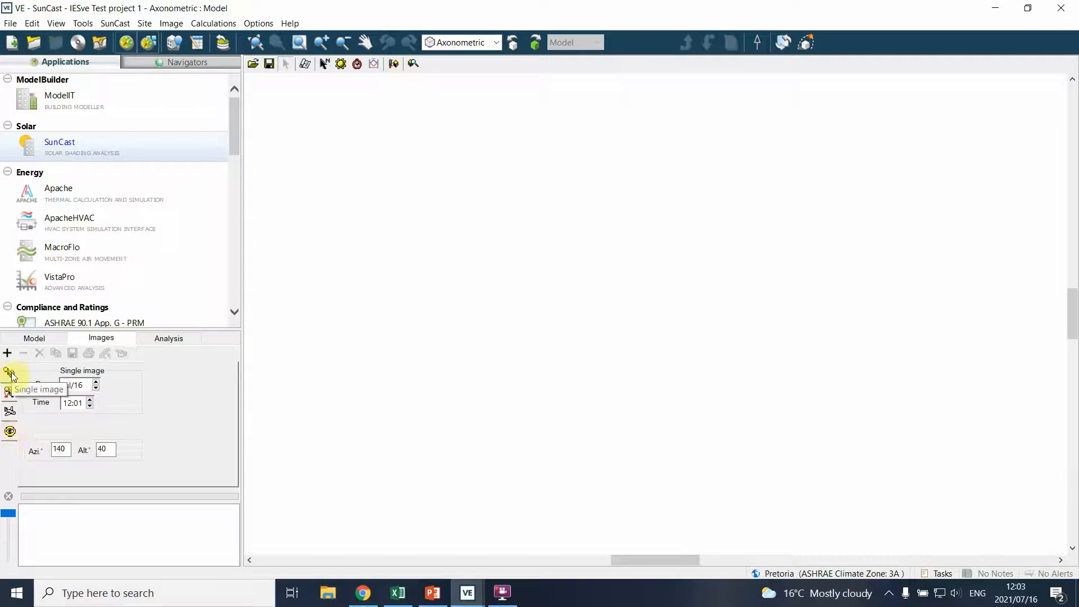
Set the single shading image's day to 21 March and its time to 09:00
left_click(96, 382)
left_click(95, 382)
left_click(95, 383)
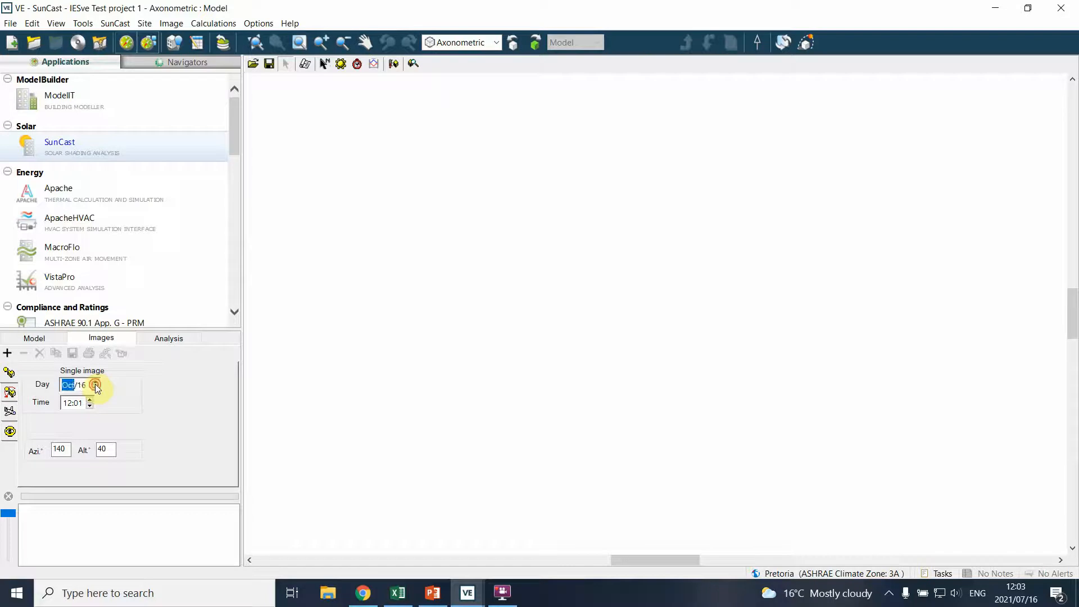
left_click(96, 388)
left_click(97, 389)
left_click(97, 388)
left_click(97, 383)
left_click(96, 383)
left_click(97, 384)
left_click(97, 383)
left_click(96, 383)
left_click(97, 383)
left_click(97, 384)
left_click(97, 388)
left_click(83, 385)
type("21")
left_click(67, 403)
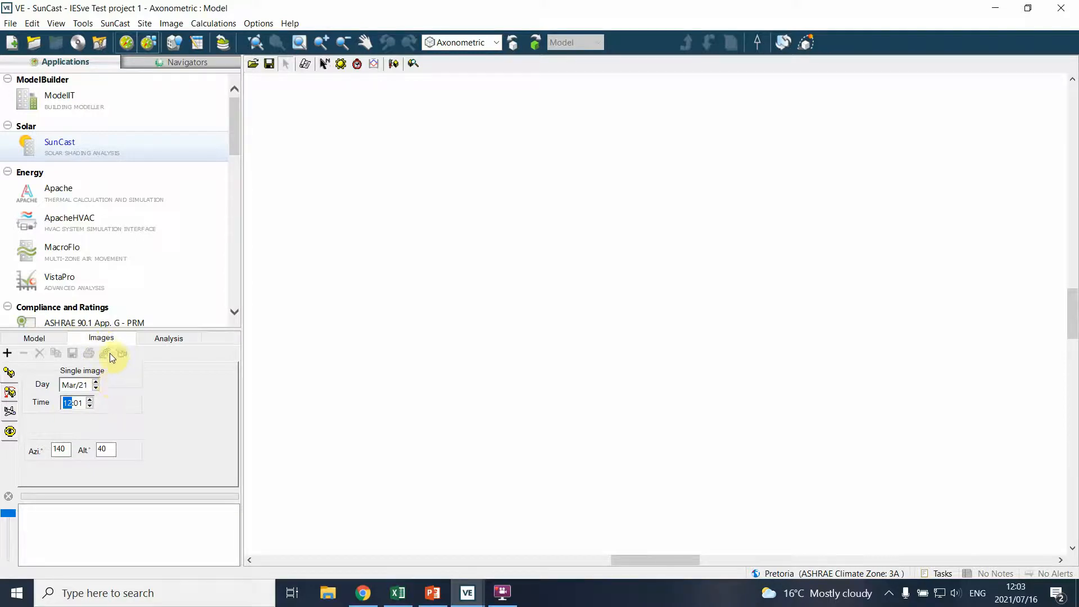
type("09:00")
Set the view azimuth to 45° and generate the single shading image
double_click(59, 449)
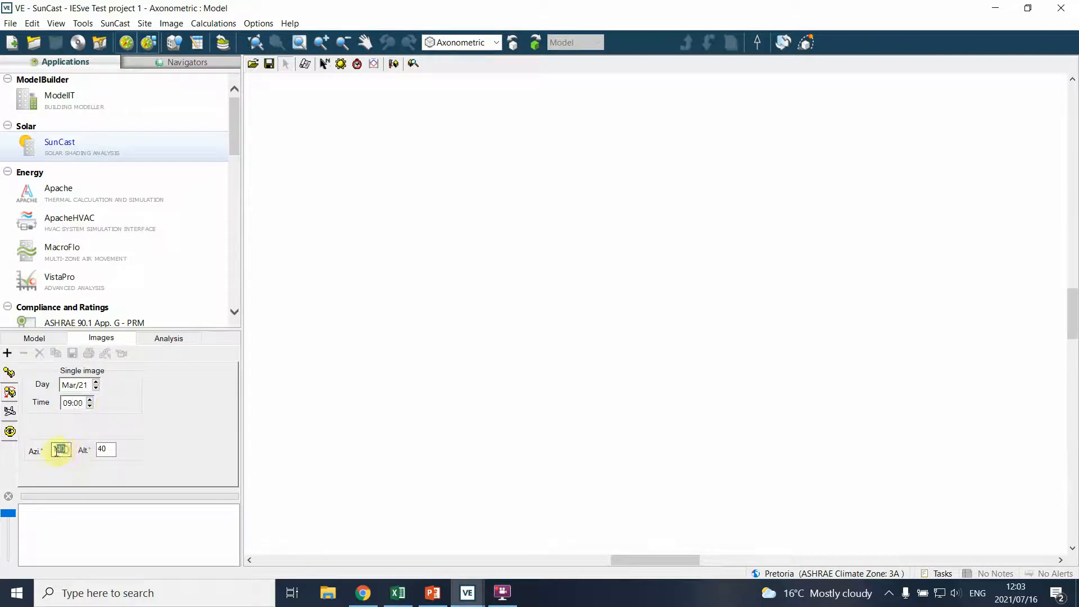
double_click(103, 450)
left_click(65, 448)
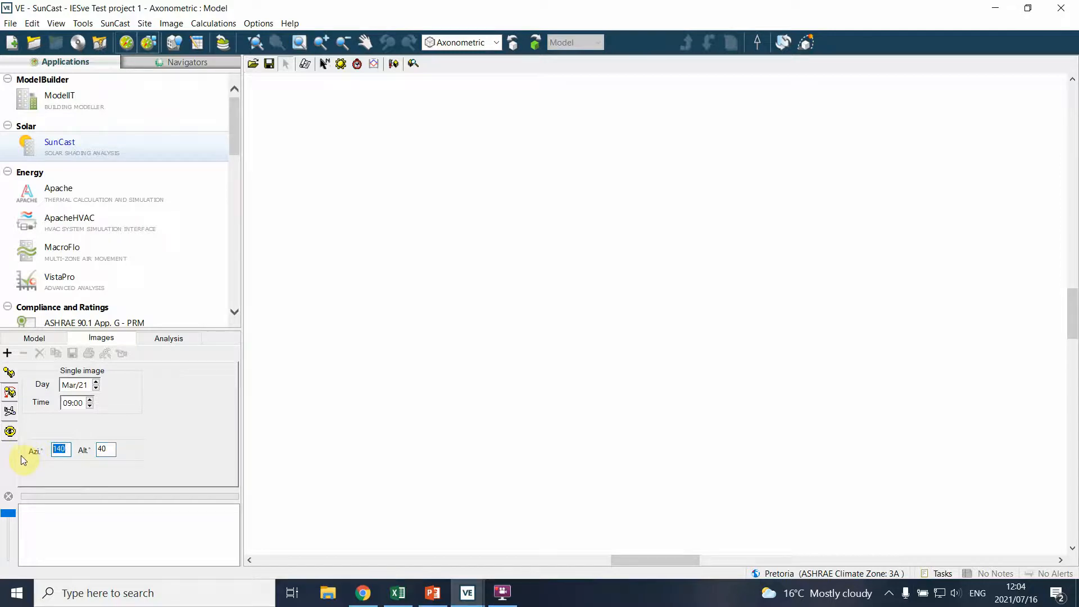
type("45")
left_click(106, 448)
left_click(8, 353)
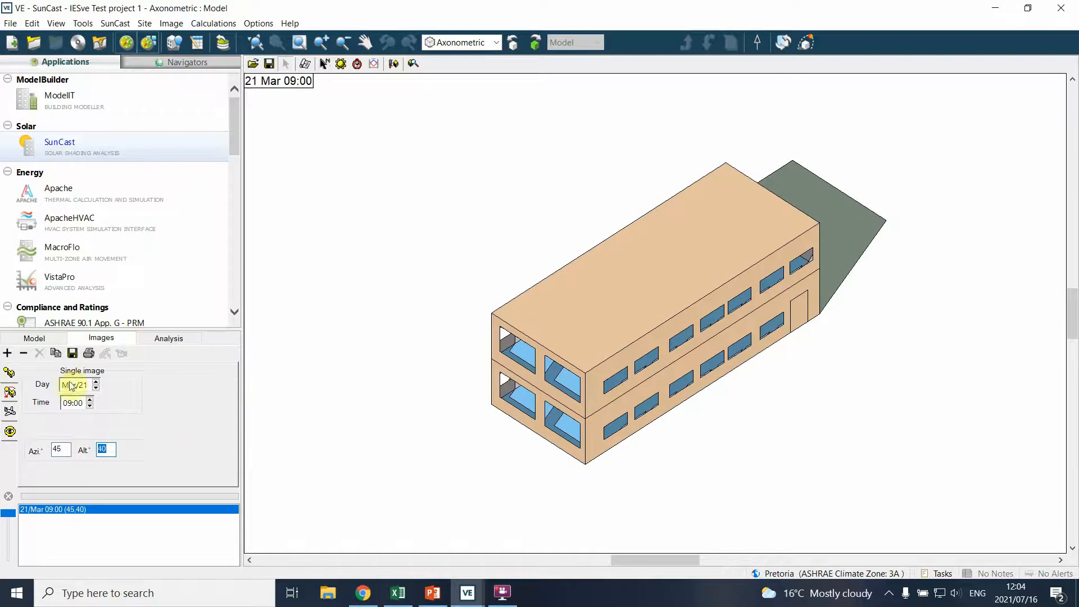
Change the single image's time to 14:01 and generate a second shading image
left_click(90, 400)
left_click(68, 404)
type("14:01")
left_click(7, 354)
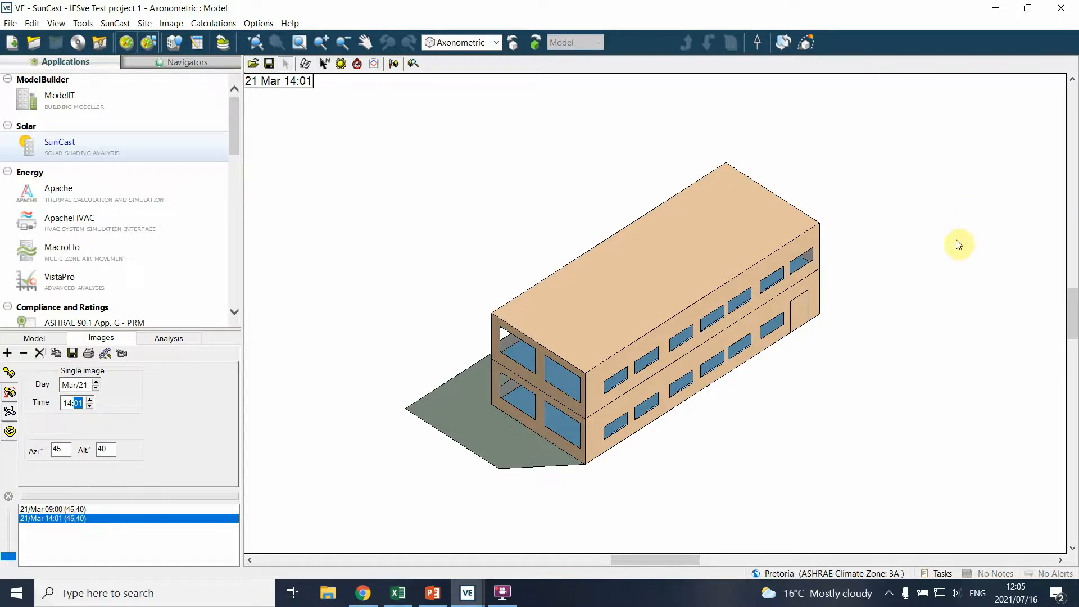
Set the view altitude to 90° and generate a plan-view shading image for the same date and time
double_click(100, 450)
type("3")
type("0")
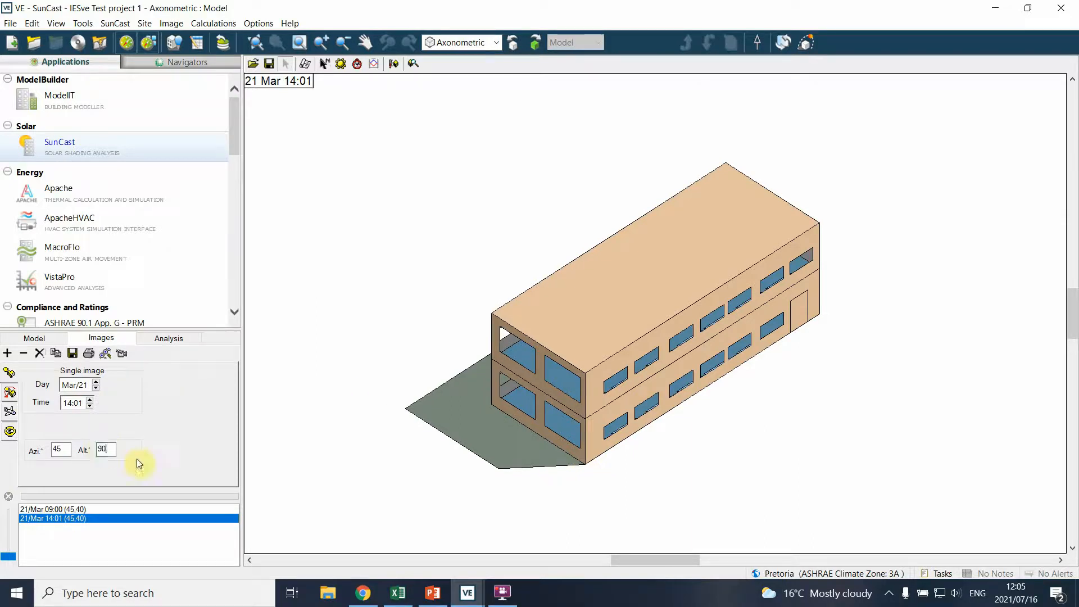
left_click(7, 353)
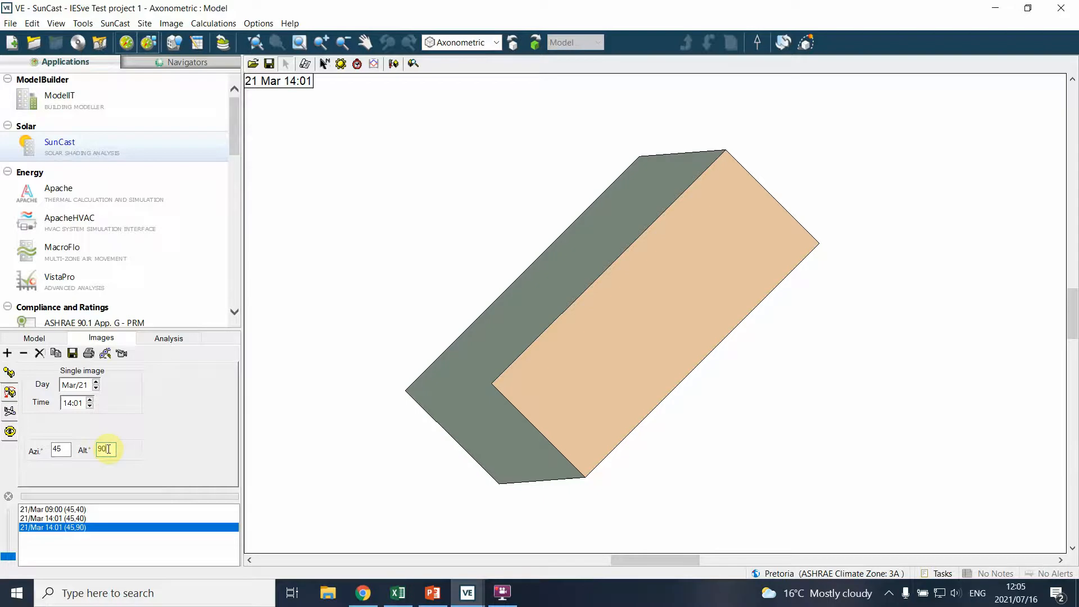
Set the view altitude to 40°, generate another shading image, and step through the generated March images
left_click_drag(108, 449, 87, 450)
type("0")
key("BackSpace")
type("40")
left_click(6, 354)
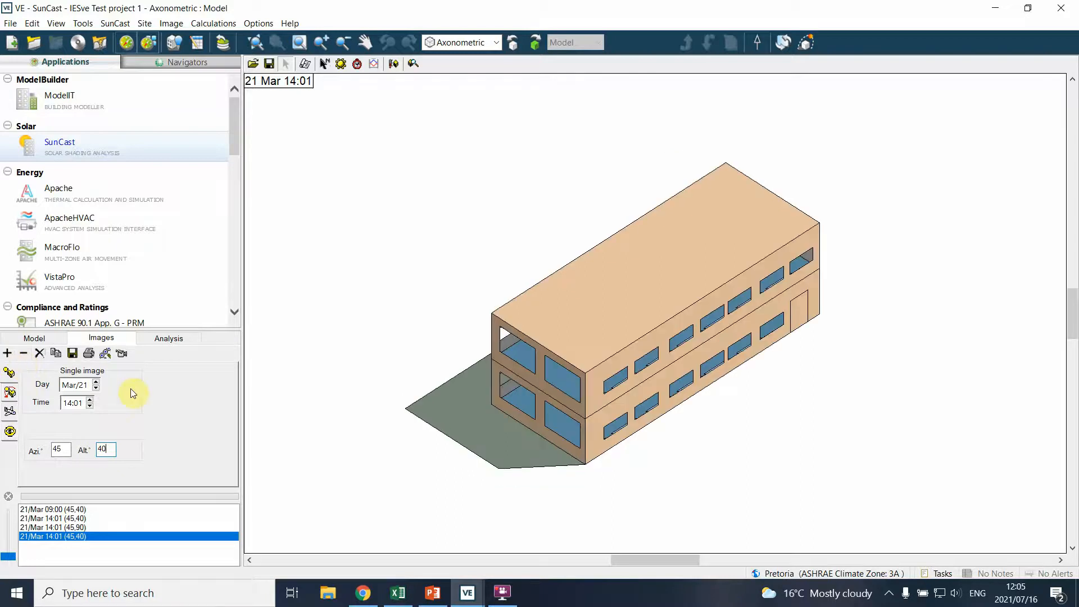
left_click(54, 527)
left_click(53, 518)
left_click(54, 509)
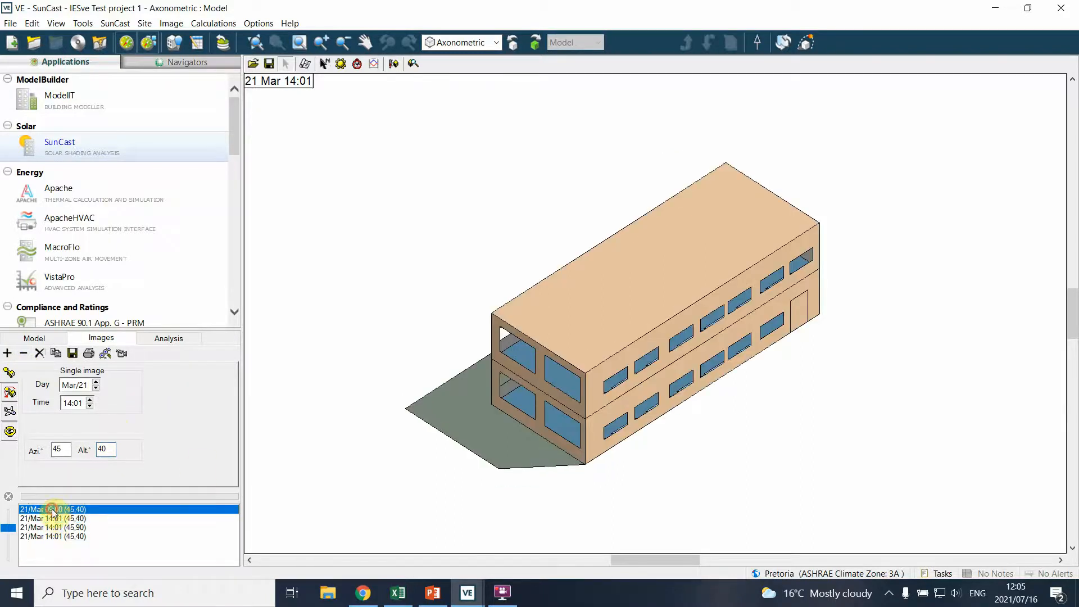
left_click(54, 536)
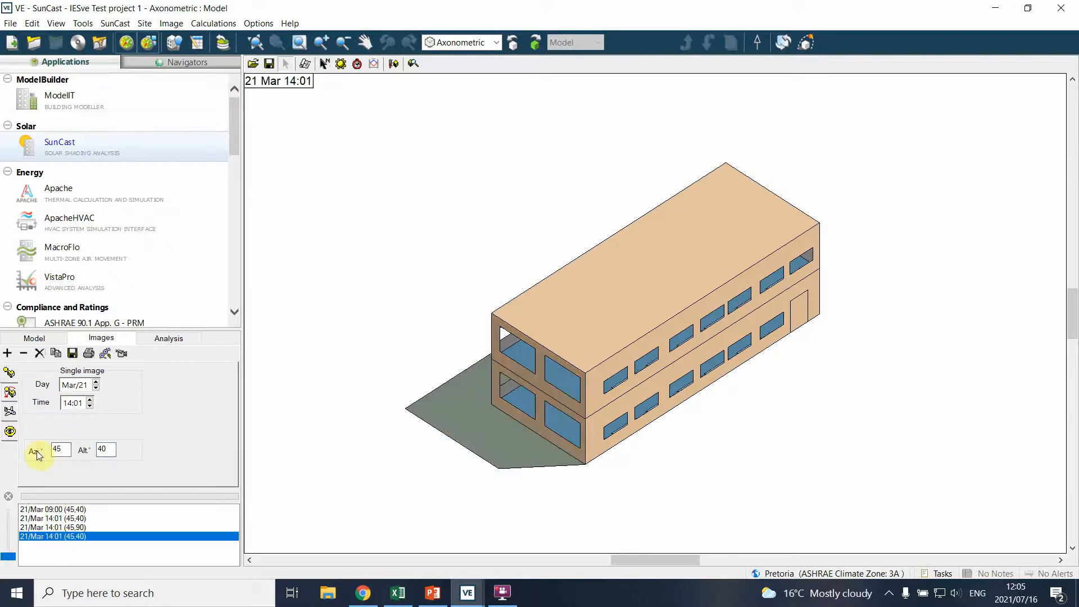
Switch to timed images and set the day of the series to 21 June
left_click(10, 392)
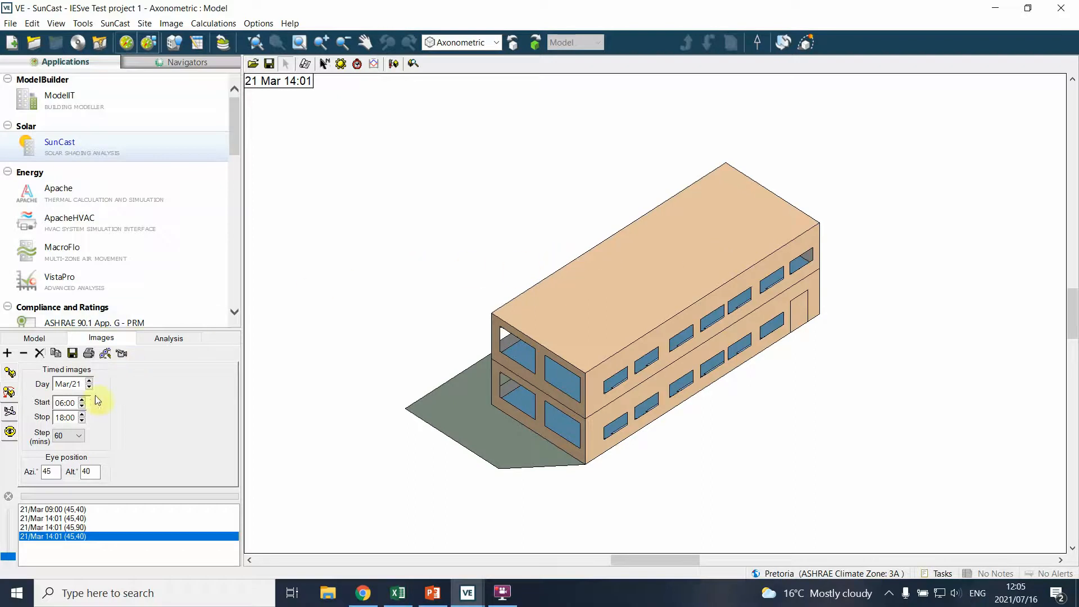
left_click(64, 384)
type("1114")
left_click(89, 381)
left_click(88, 381)
Set the timed image series to start at 05:00 and stop at 19:00
left_click(59, 403)
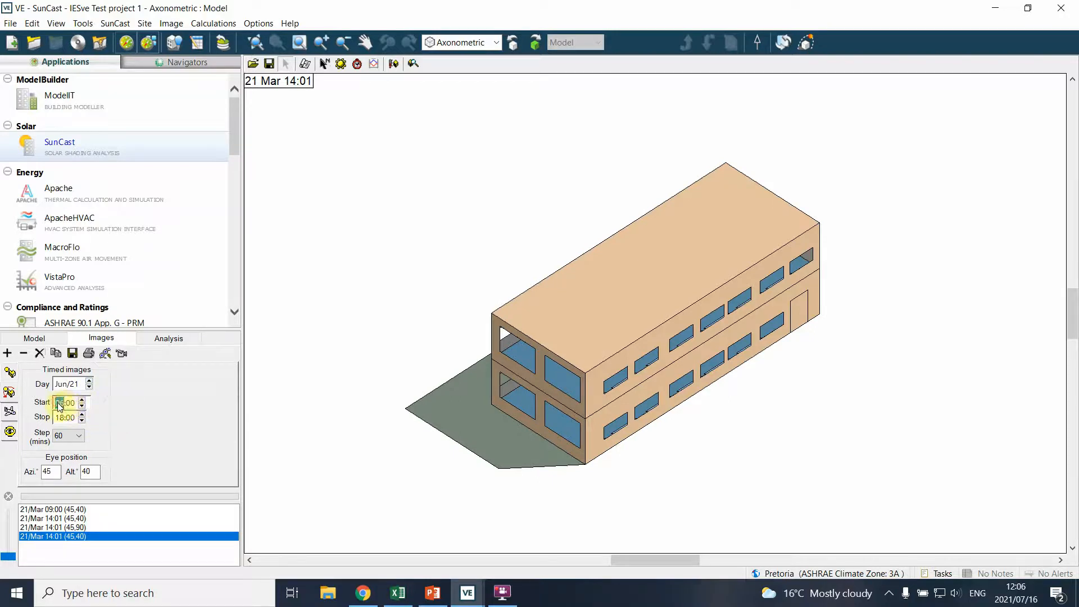
type("05")
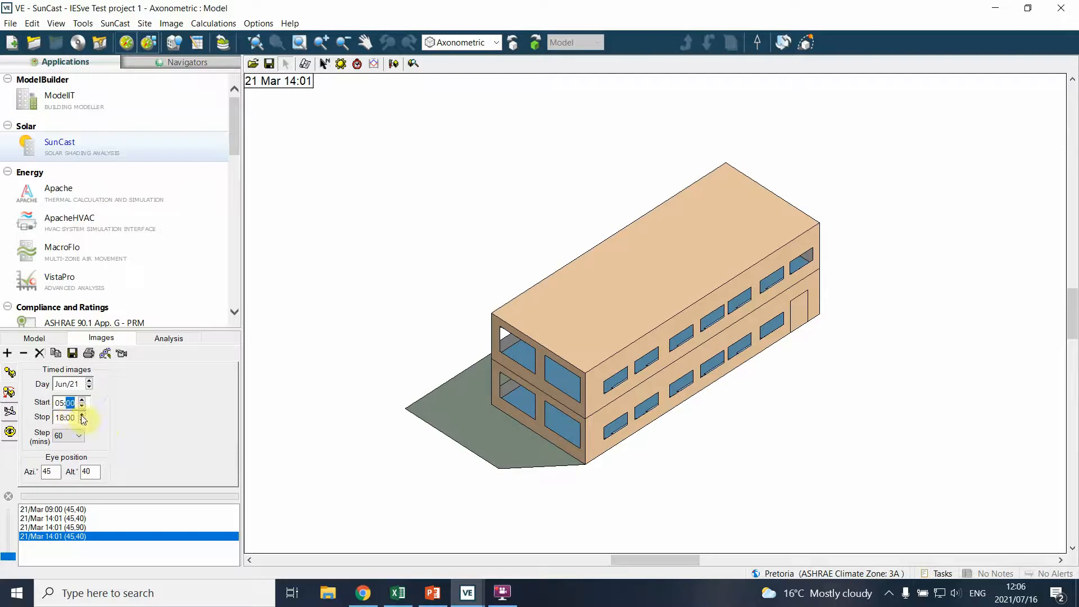
left_click(60, 419)
type("19")
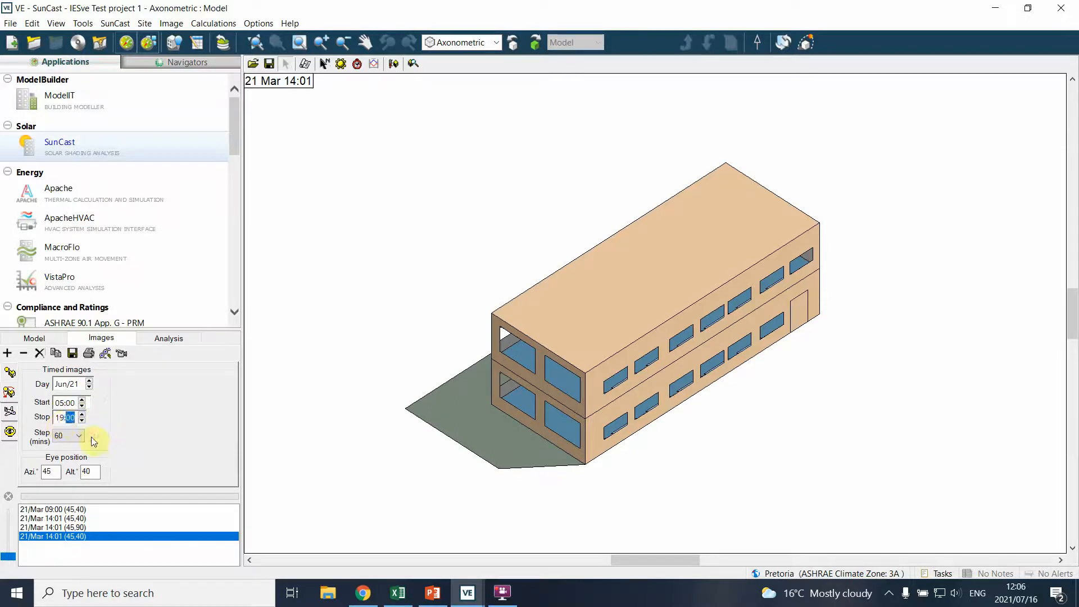
Set the time step to 30 minutes and generate the timed shading images
double_click(59, 469)
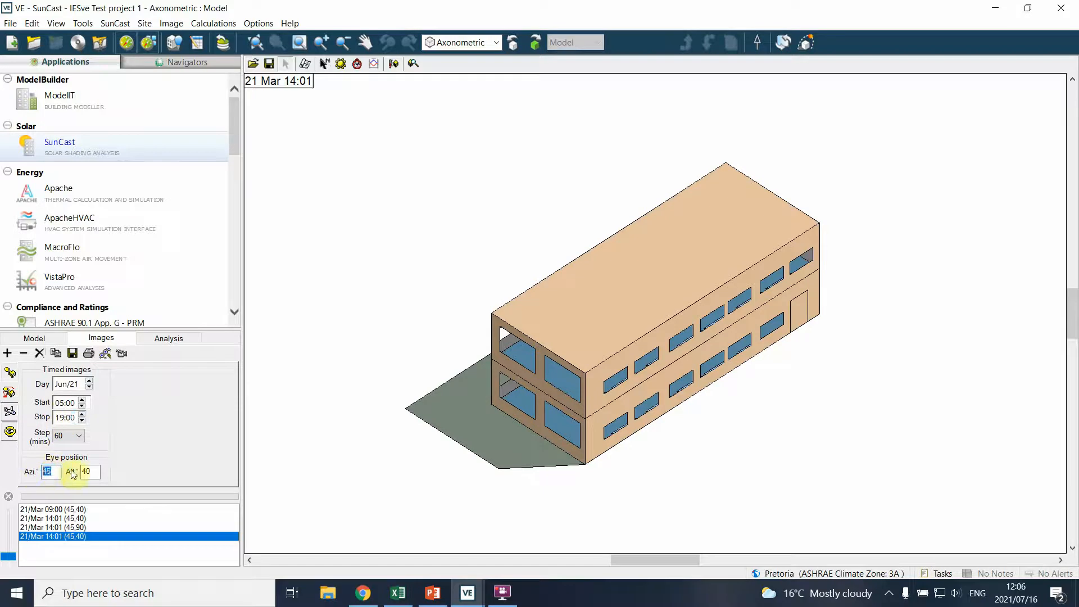
double_click(95, 470)
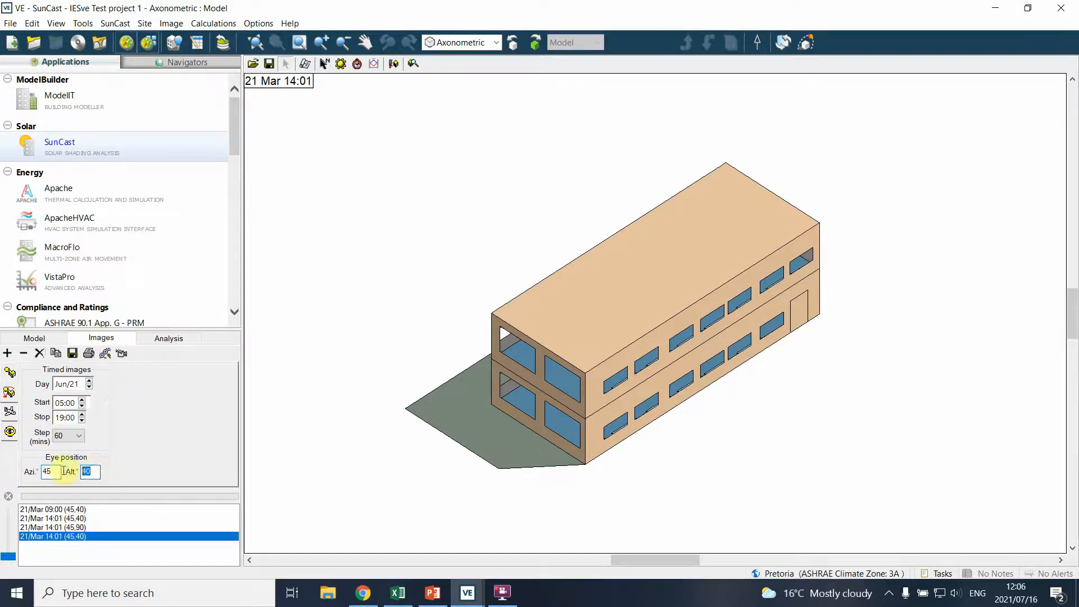
left_click(77, 437)
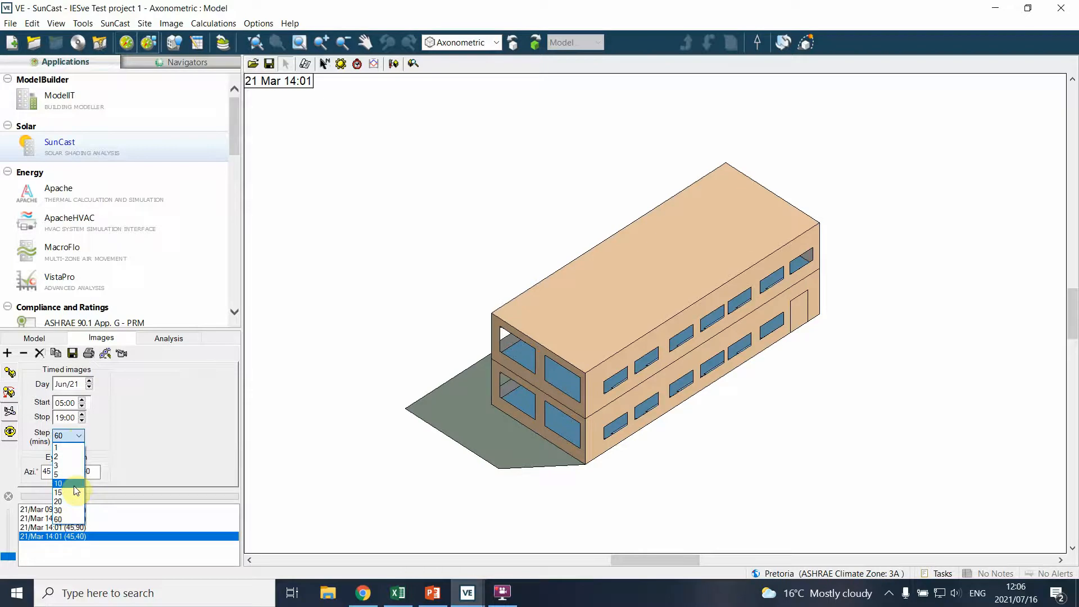
left_click(76, 510)
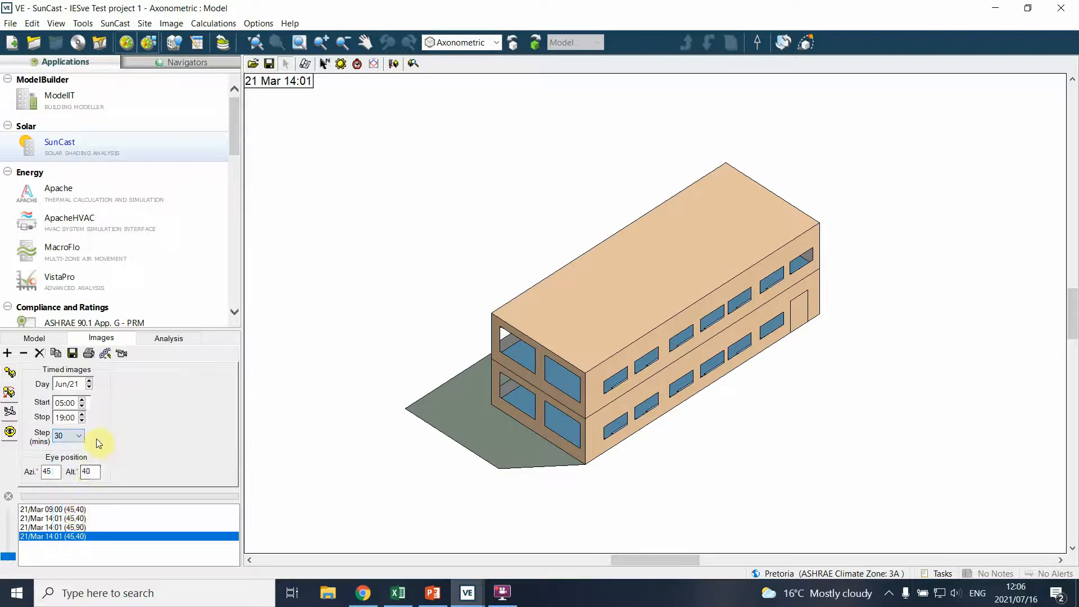
left_click(8, 354)
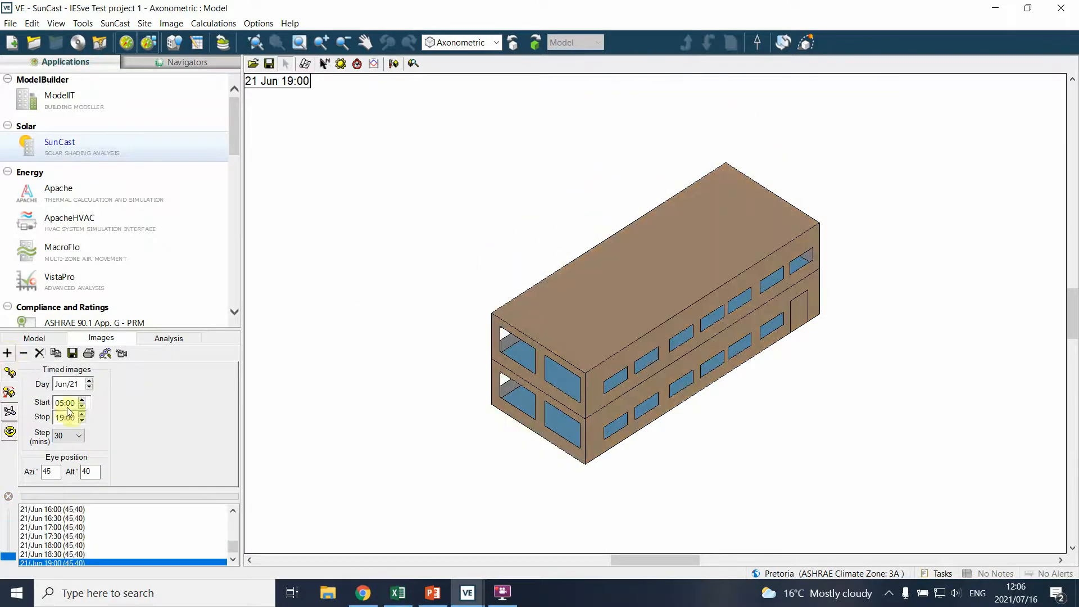
Return to the start of the 21 June series and review its shading images from 05:00 to 07:00
scroll(44, 542, "down", 1)
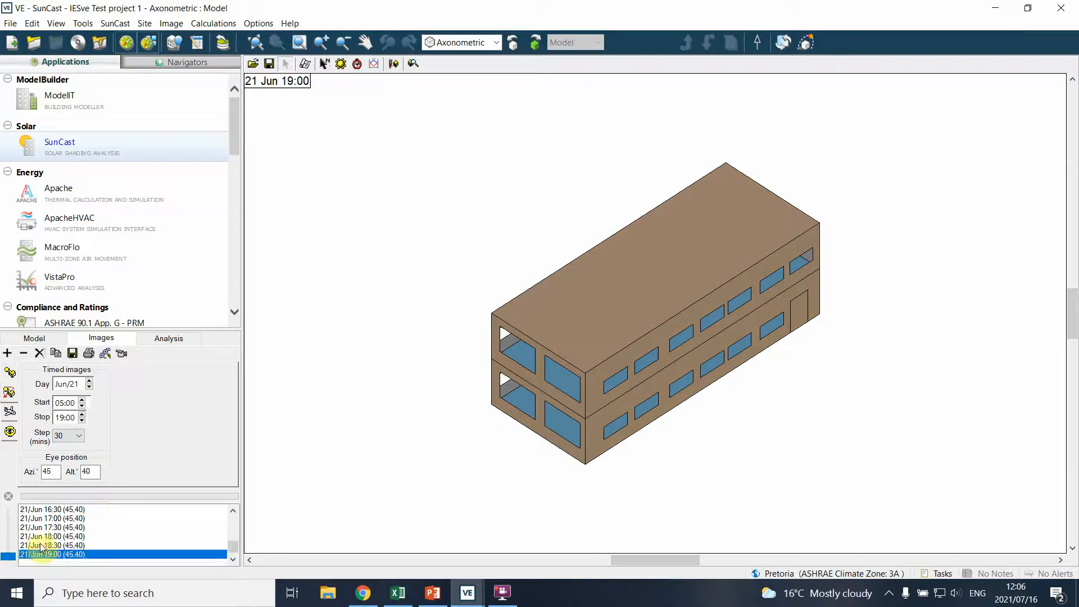
scroll(59, 556, "up", 7)
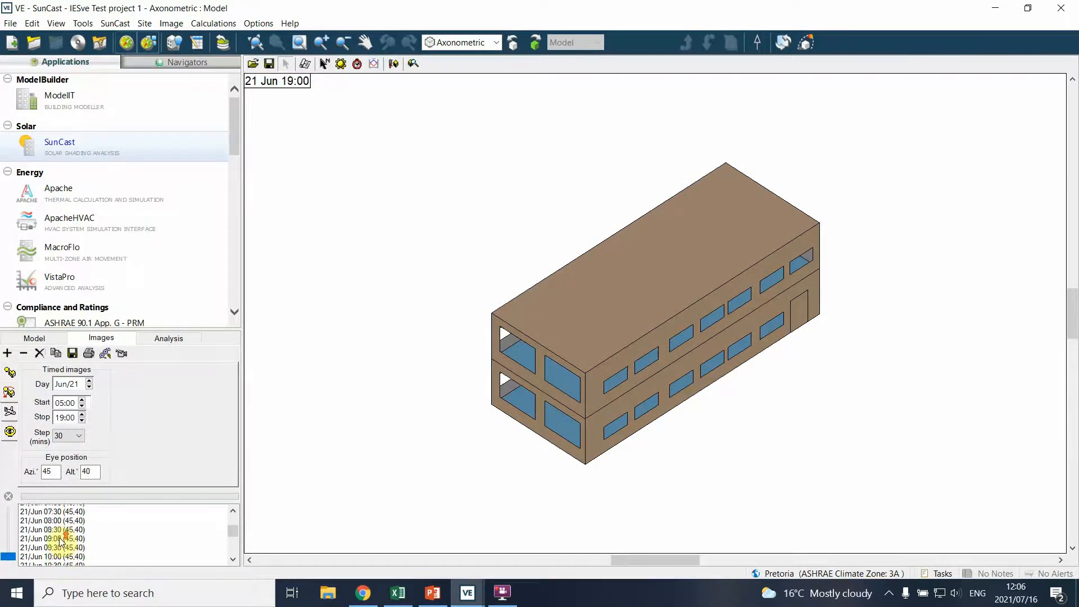
scroll(61, 542, "up", 1)
left_click(57, 519)
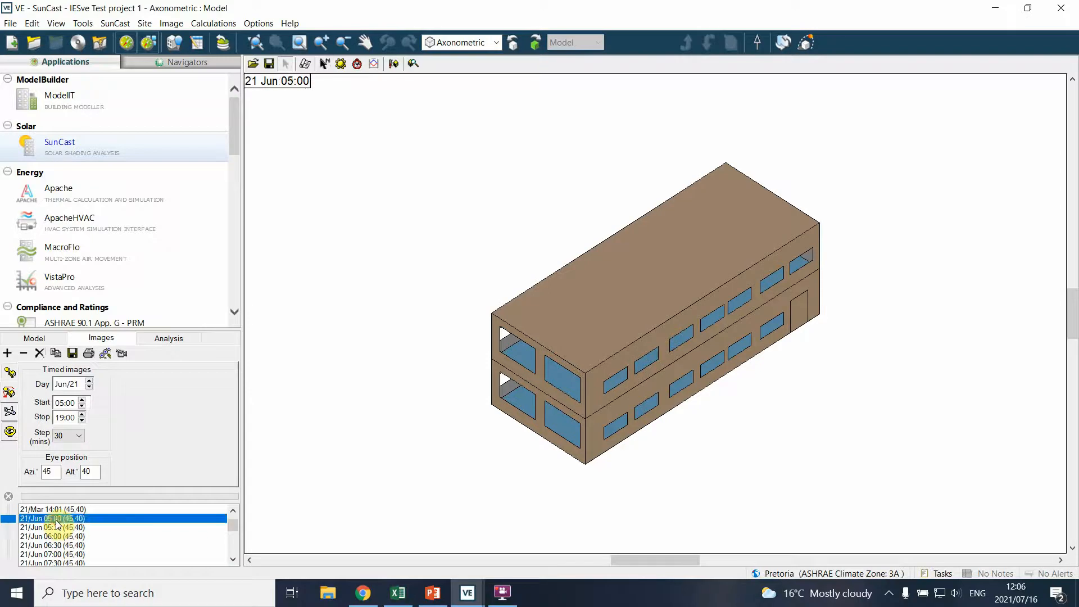
left_click(57, 527)
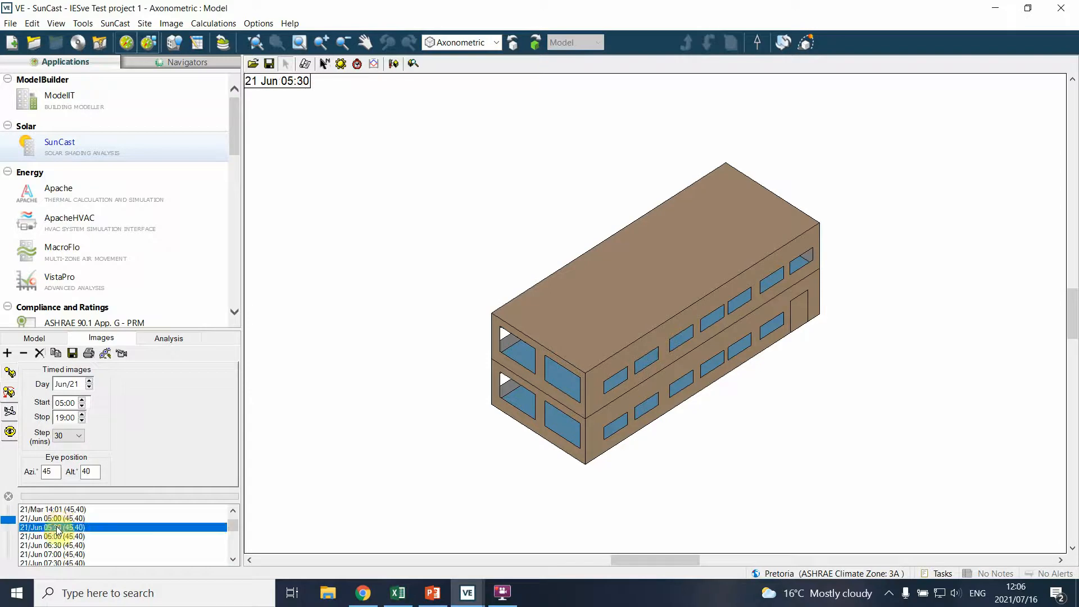
left_click(55, 536)
left_click(56, 528)
left_click(53, 537)
left_click(52, 545)
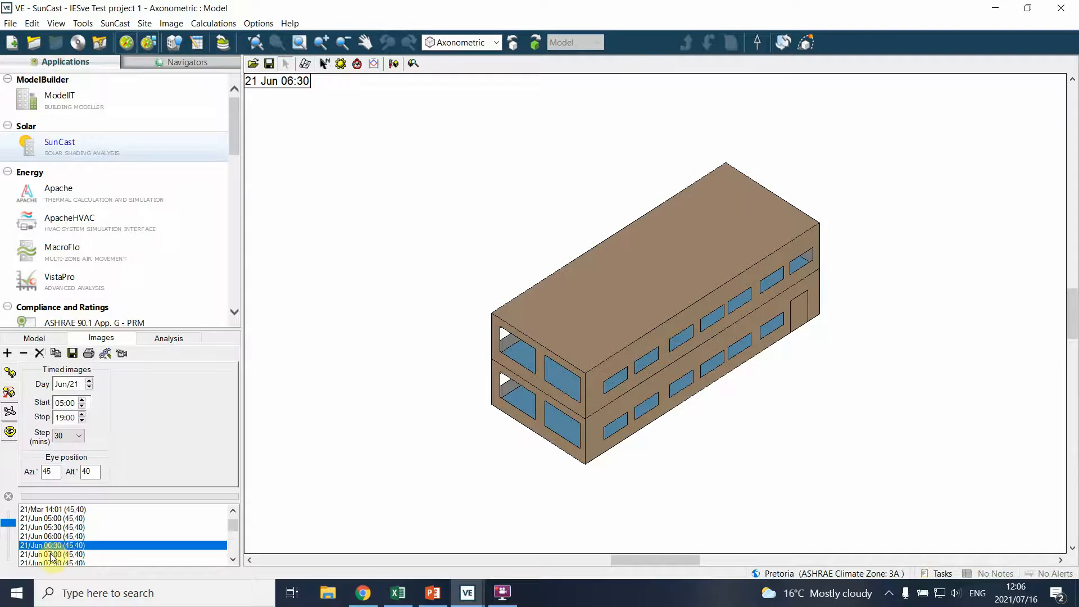
left_click(51, 554)
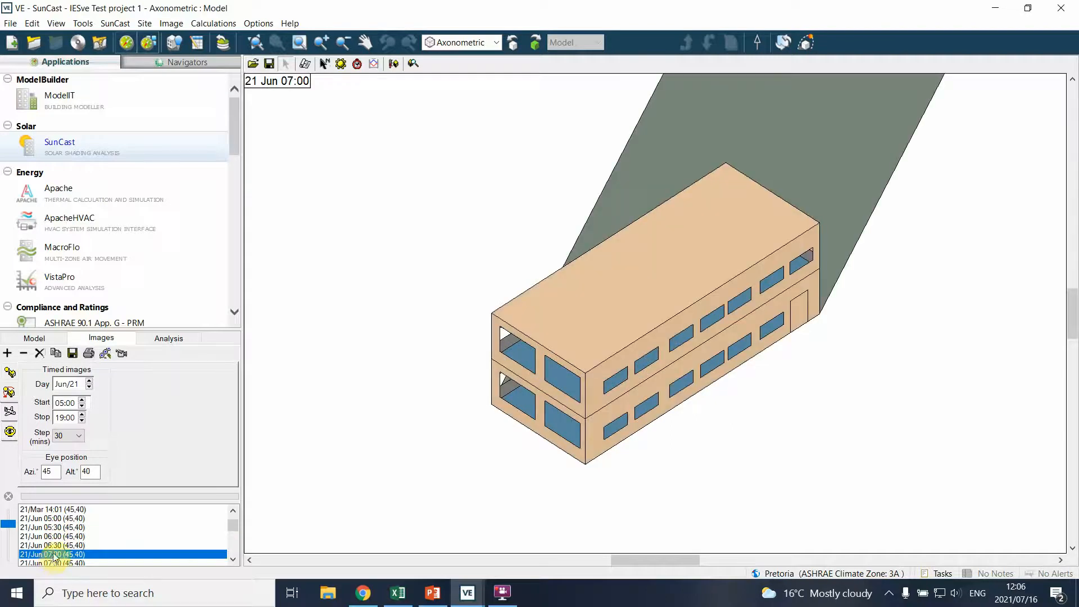
Continue through the morning shading images of 21 June from 07:30 to 09:30
scroll(54, 557, "down", 1)
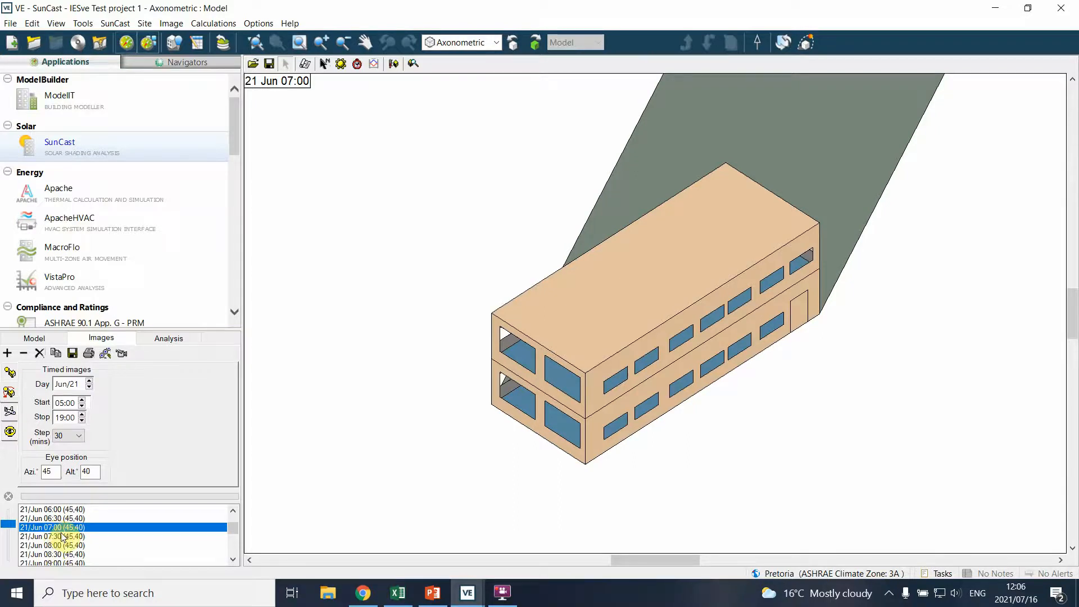
left_click(64, 536)
left_click(61, 545)
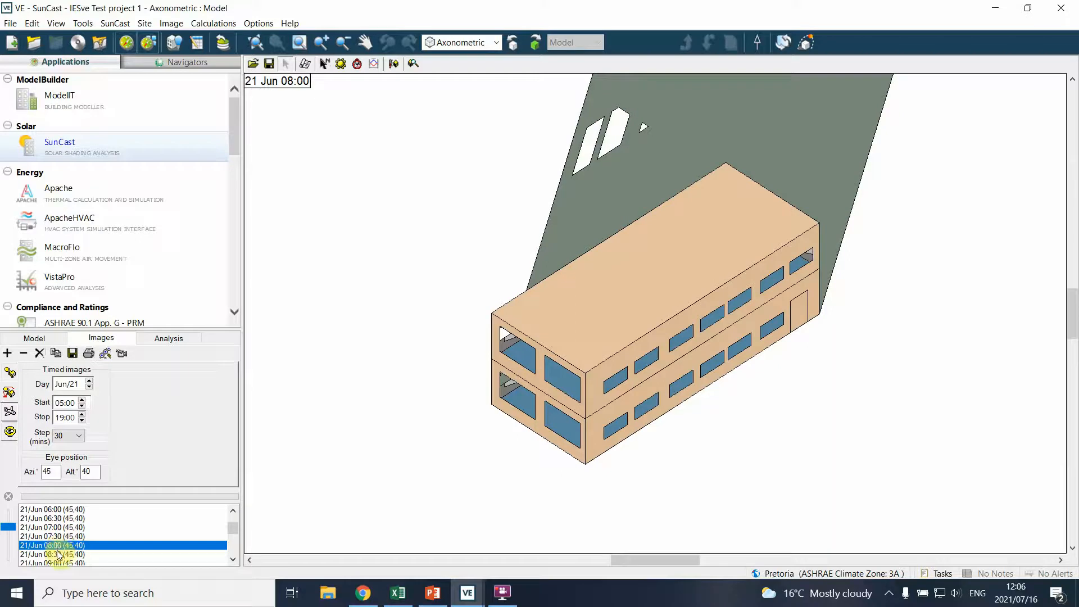
left_click(58, 555)
left_click(57, 561)
left_click(56, 557)
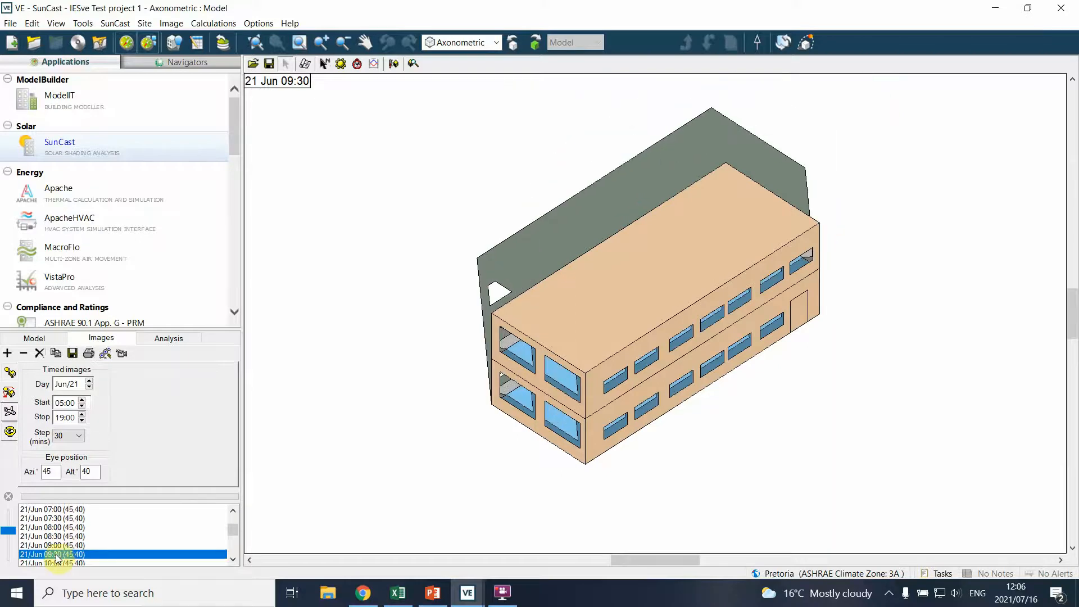
Step forward through the 21 June shading images from 10:00 to 17:30 to follow the shadow's movement
key("Down")
key("Down")
key("Down")
key("Down")
key("Down")
key("Down")
key("Down")
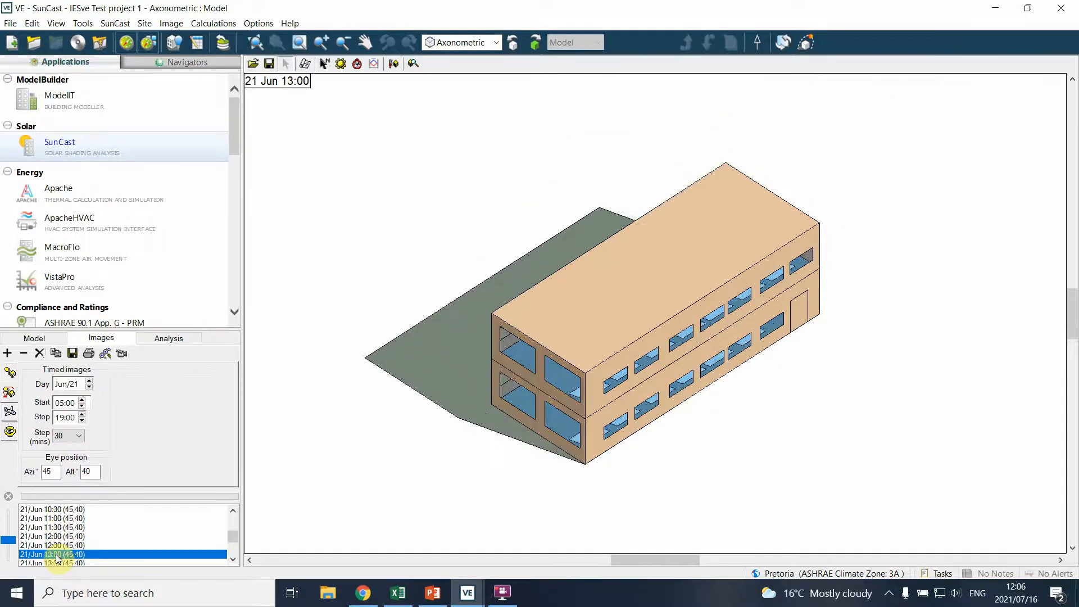
key("Down")
key("Down")
key("Down")
key("Down")
key("Down")
key("Down")
key("Down")
key("Down")
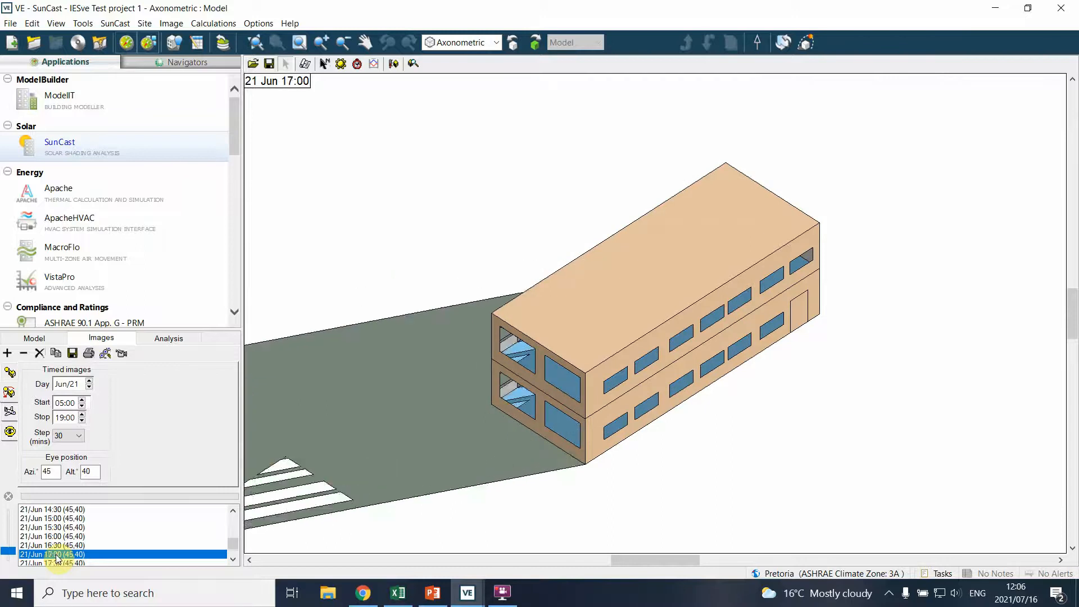
key("Down")
Step back through the 21 June shading images from 17:00 to 07:00
key("Up")
key("Up")
key("Up")
key("Up")
key("Up")
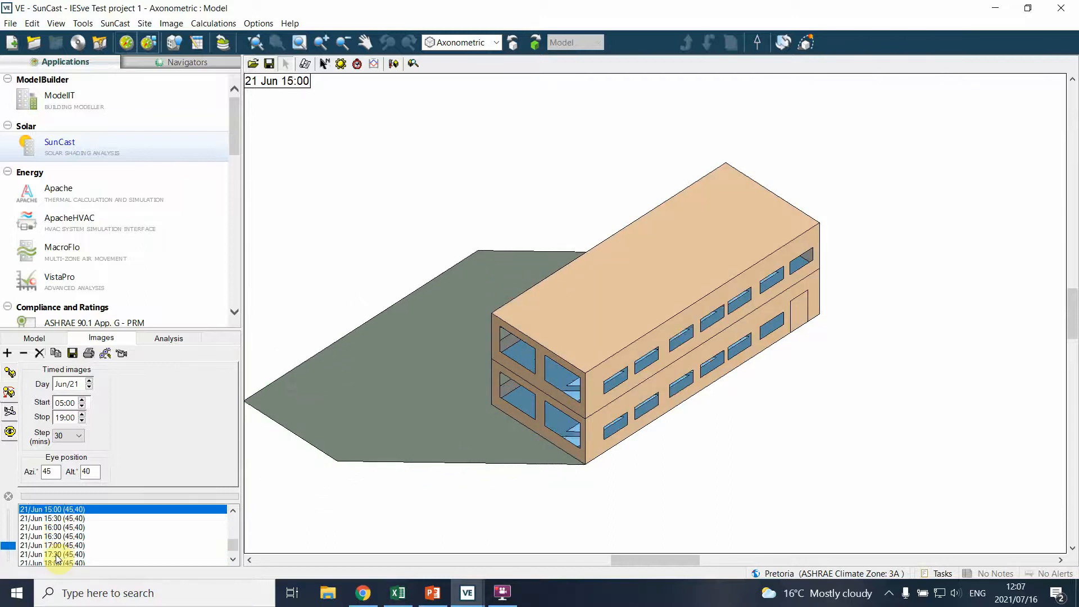
key("Up")
key("Up")
key("Up")
key("Up")
key("Up")
key("Up")
key("Up")
key("Up")
key("Up")
key("Up")
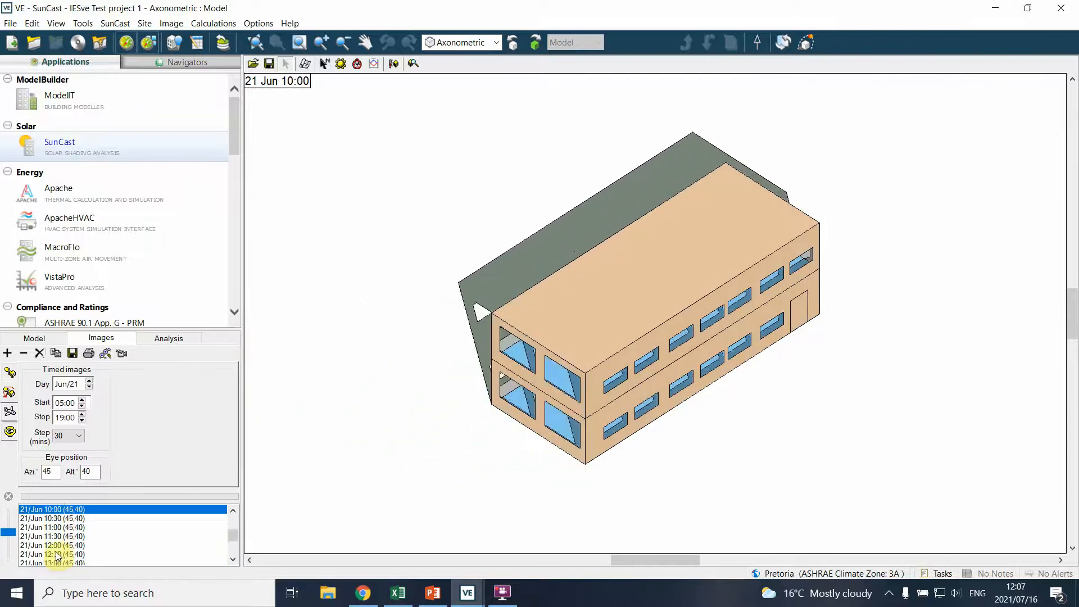
key("Up")
key("Up")
key("Up")
key("Up")
key("Up")
key("Up")
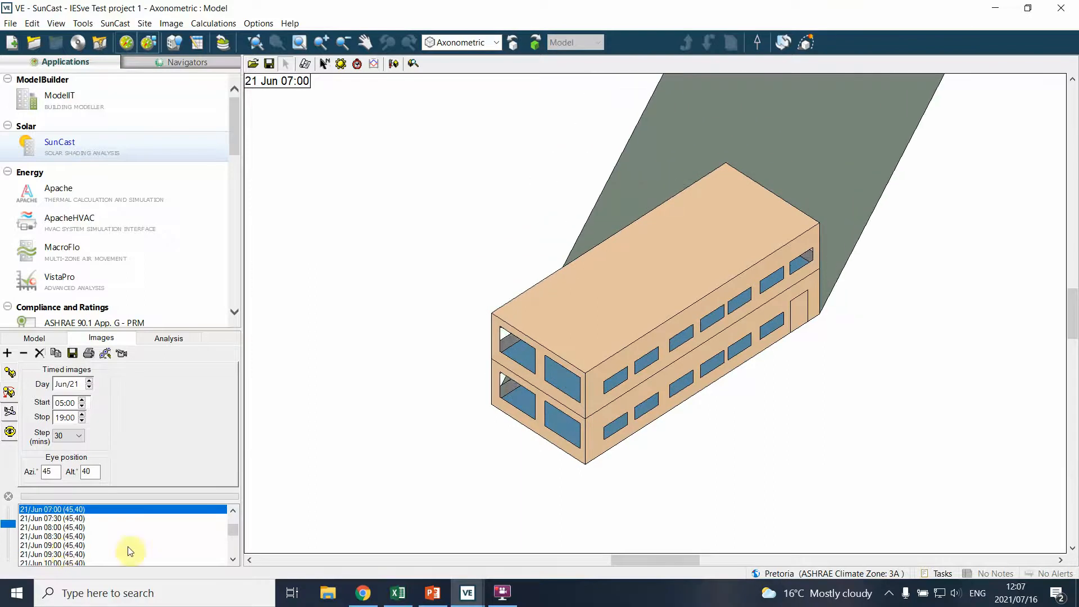
Make a movie of the shading images at 10 frames per second, overwriting the existing AVI file
left_click(122, 353)
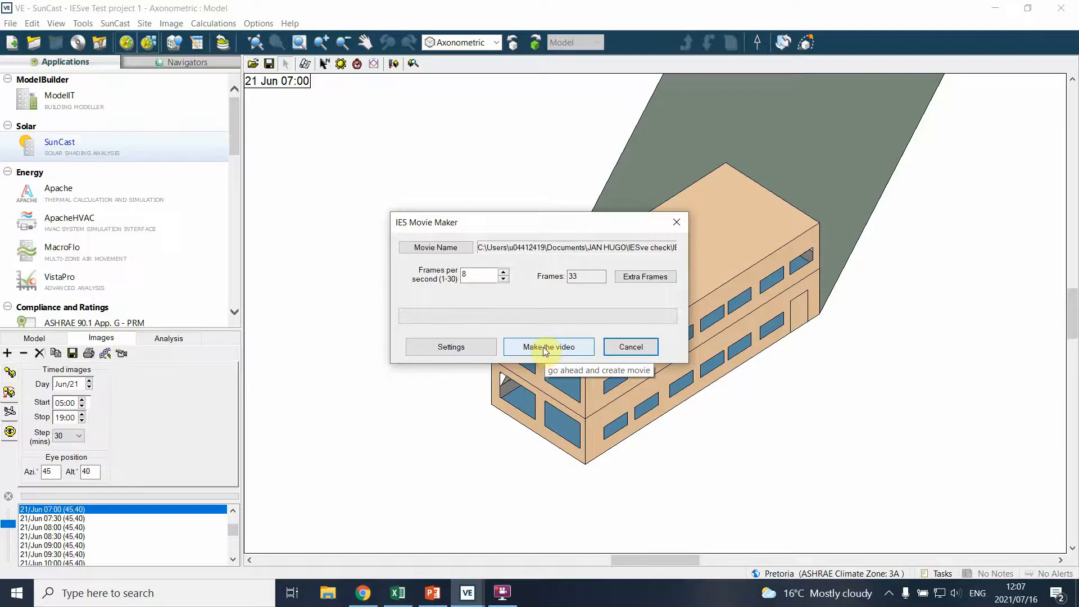
double_click(467, 275)
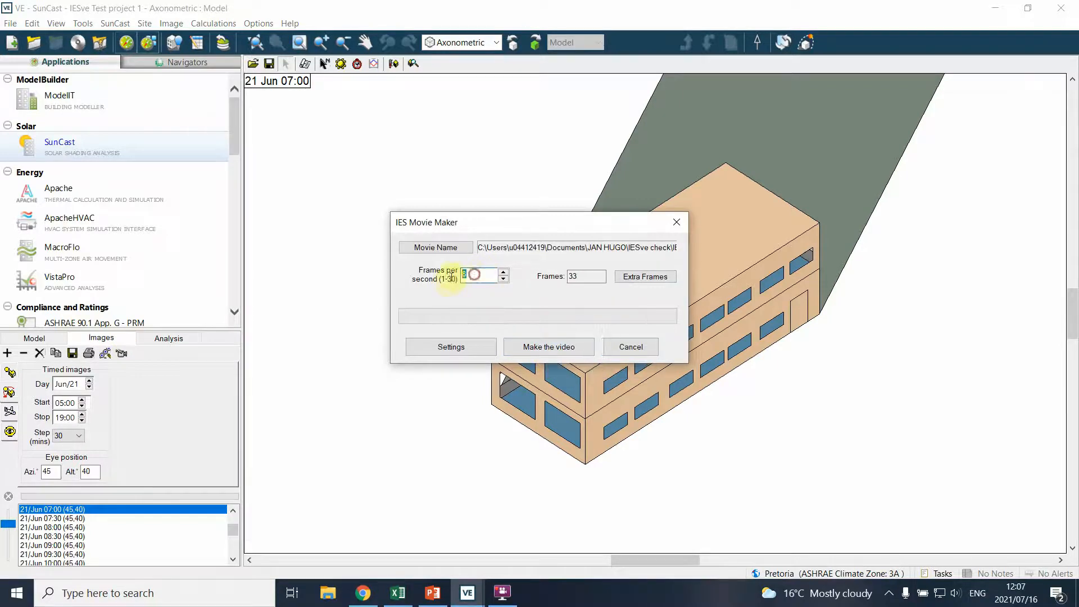
type("10")
left_click(539, 345)
left_click(596, 359)
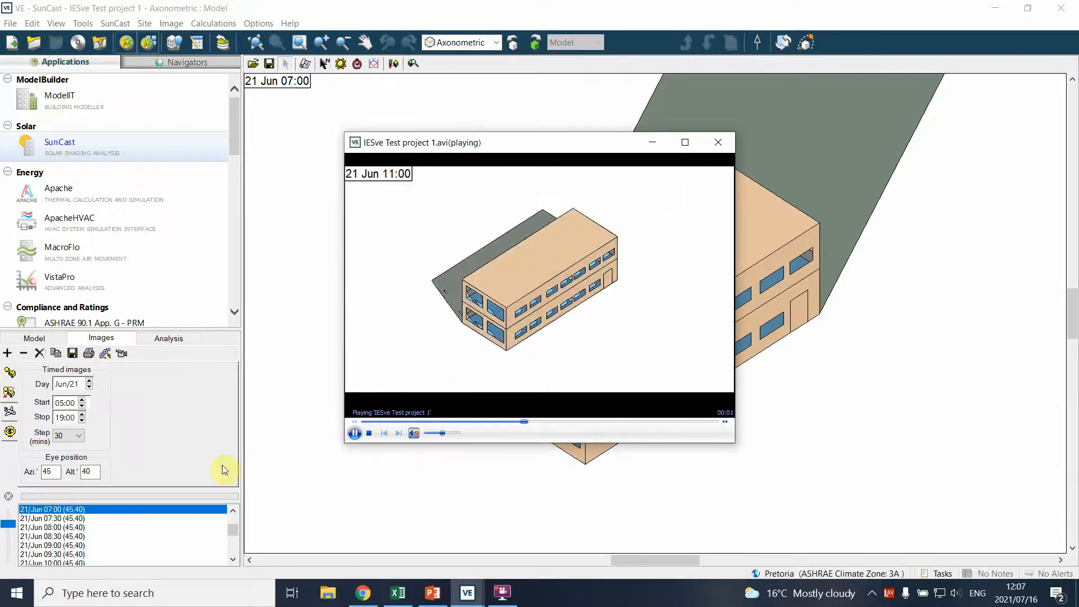
Close the movie and delete the four 21 March images so the list holds only the 21 June series
left_click(233, 531)
mouse_move(234, 534)
left_mouse_down()
mouse_move(231, 563)
mouse_move(234, 520)
left_mouse_up()
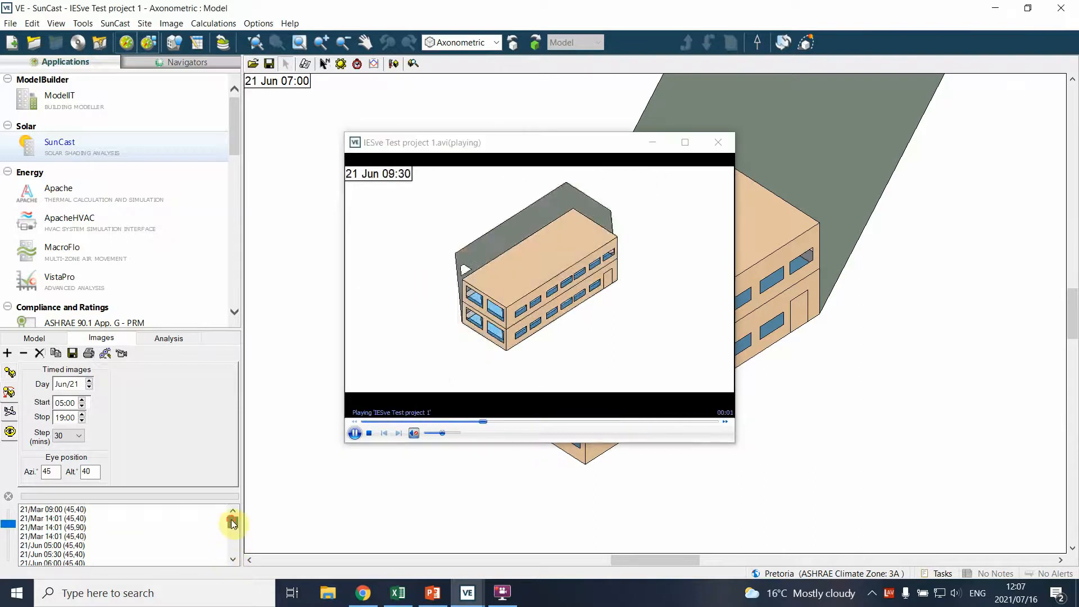
left_click(711, 146)
mouse_move(231, 523)
left_mouse_down()
mouse_move(224, 565)
mouse_move(232, 518)
left_mouse_up()
left_click(52, 537)
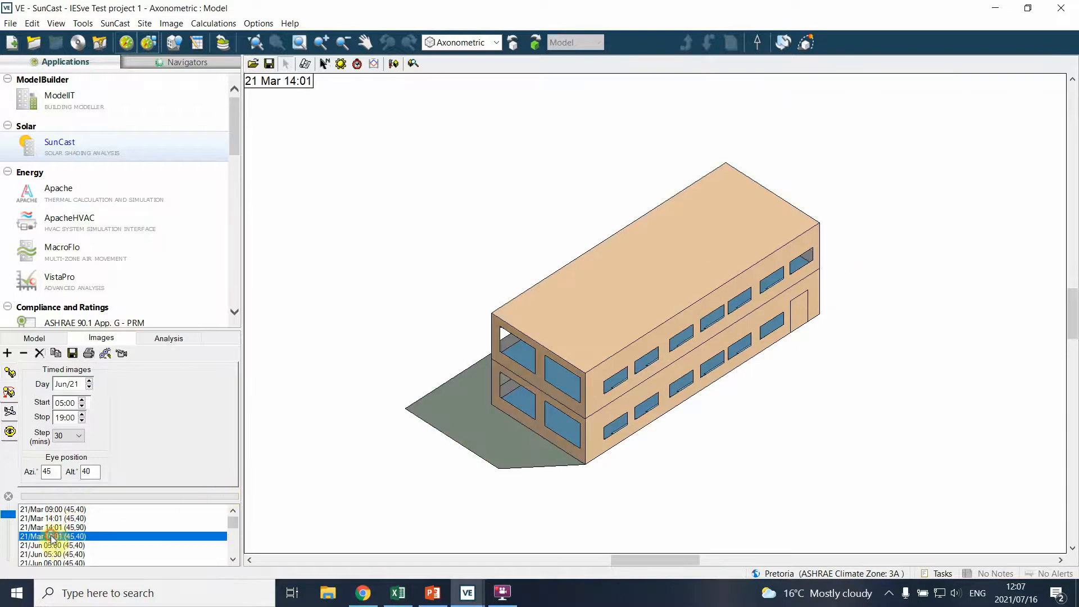
left_click(24, 354)
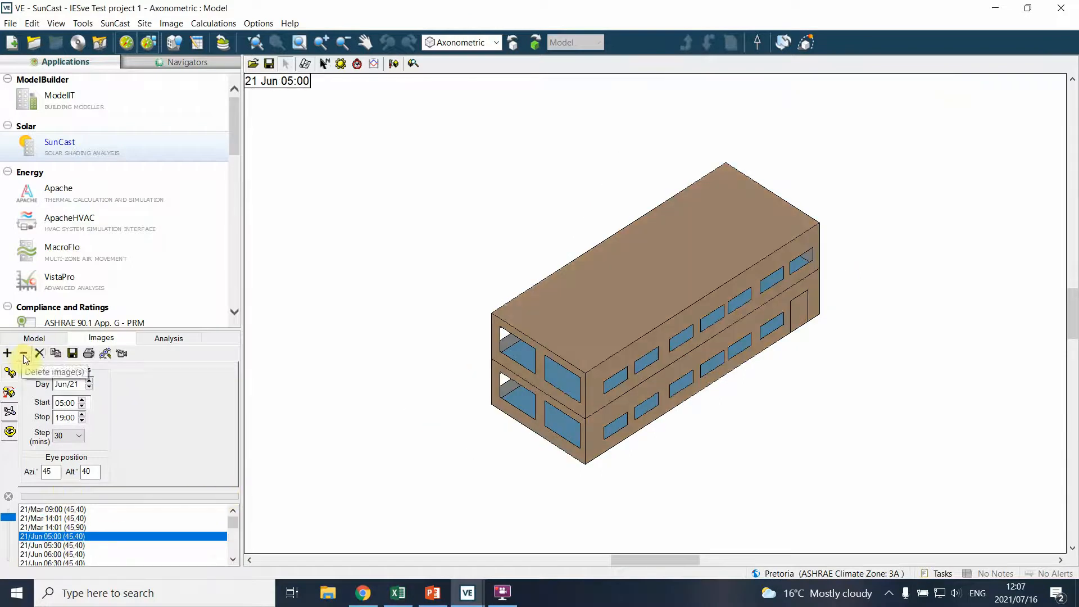
left_click(52, 519)
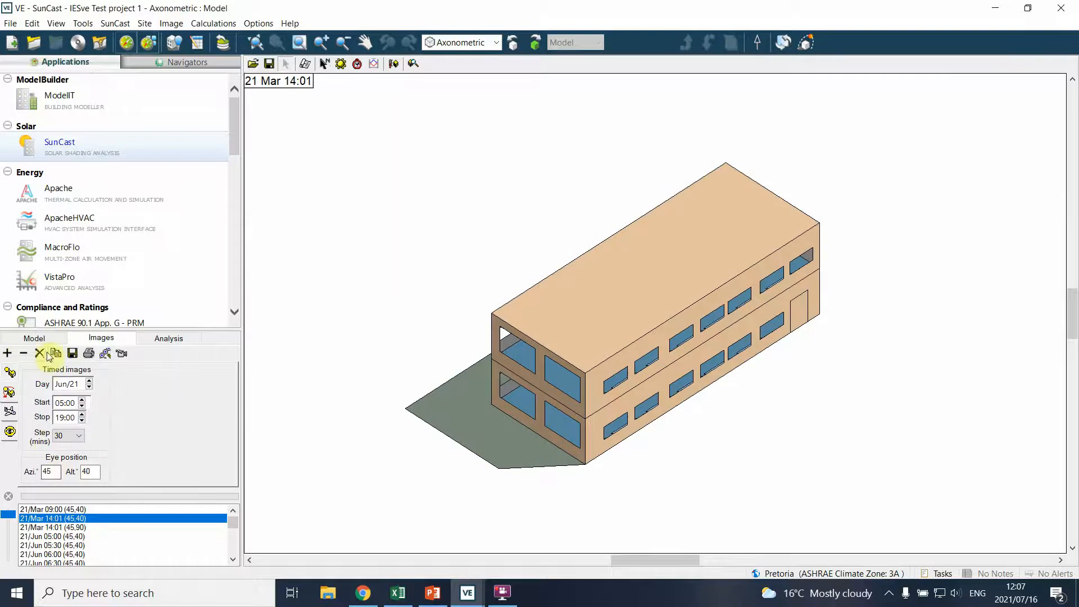
left_click(23, 353)
key("Up")
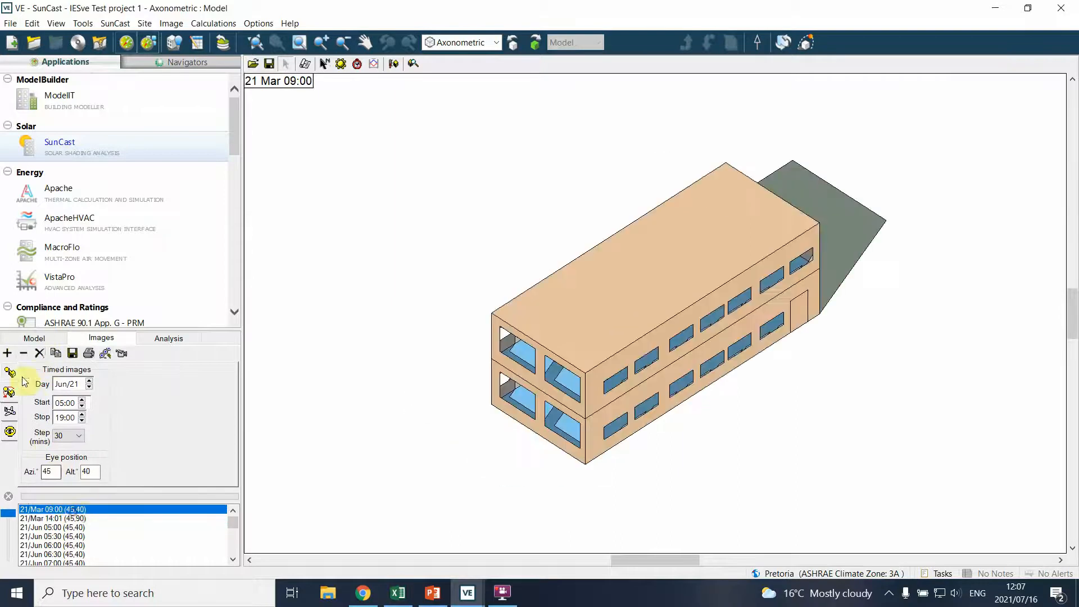
left_click(23, 353)
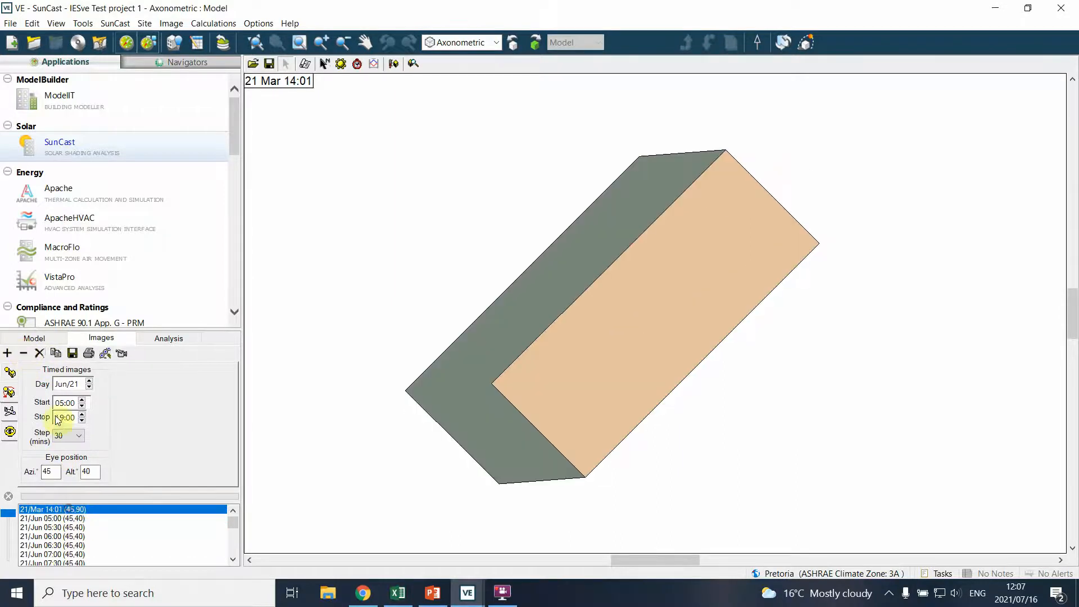
left_click(24, 352)
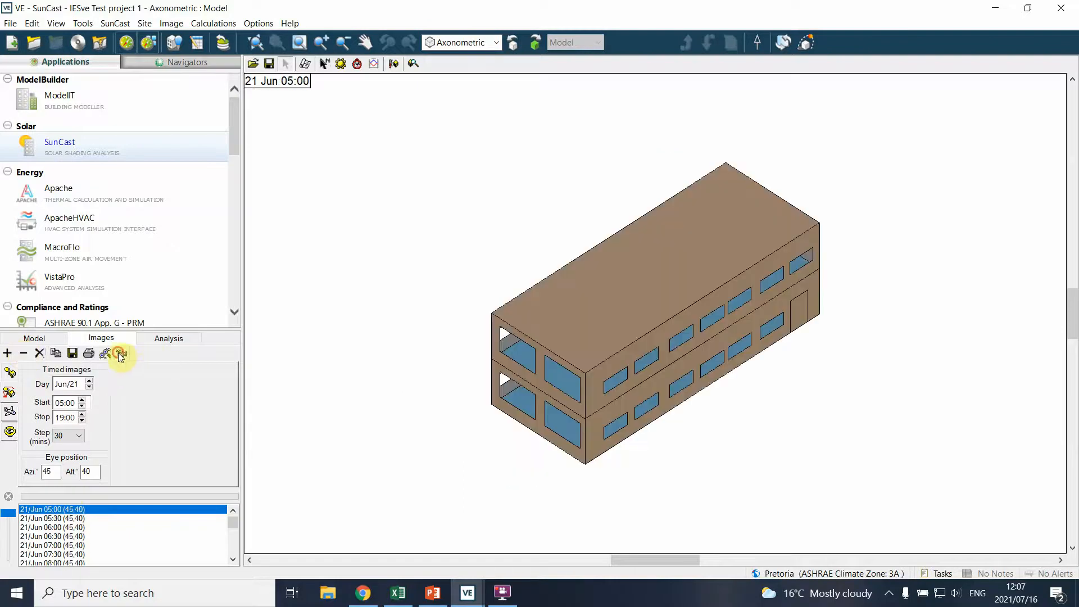
Make the movie again from the 21 June images, replacing the existing AVI file, and close the player after viewing it
left_click(120, 354)
left_click(543, 348)
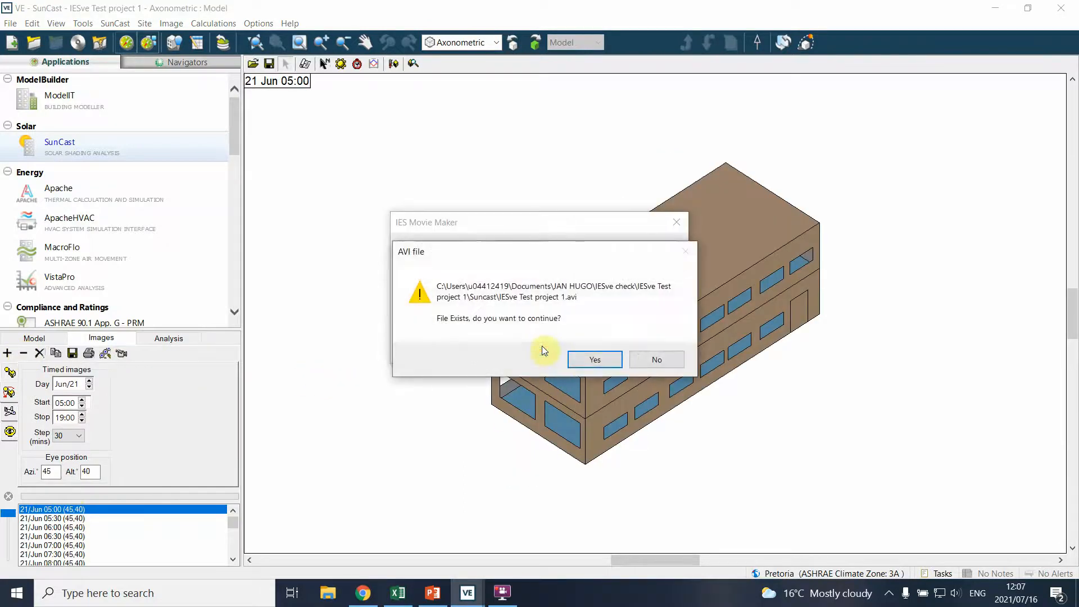
left_click(595, 359)
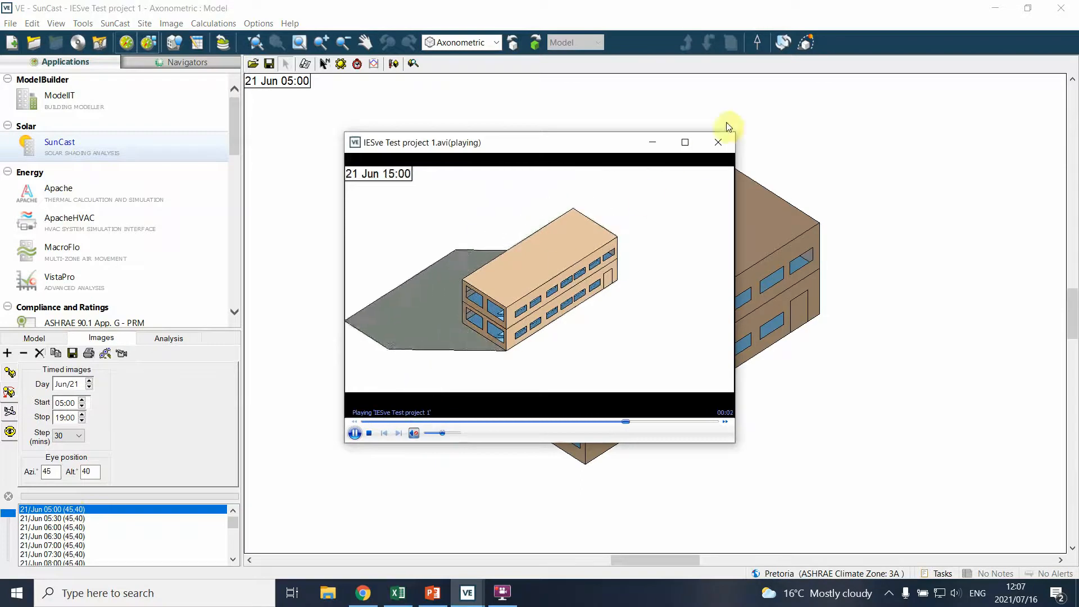
left_click(717, 141)
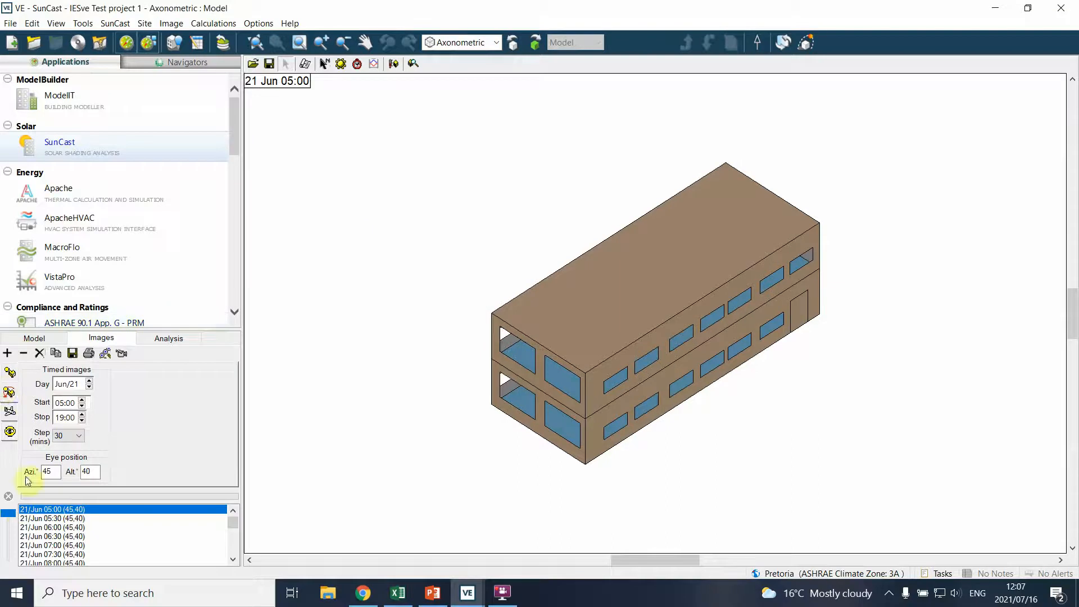
Examine the settings for fly-round images and for sun-view images
left_click(10, 410)
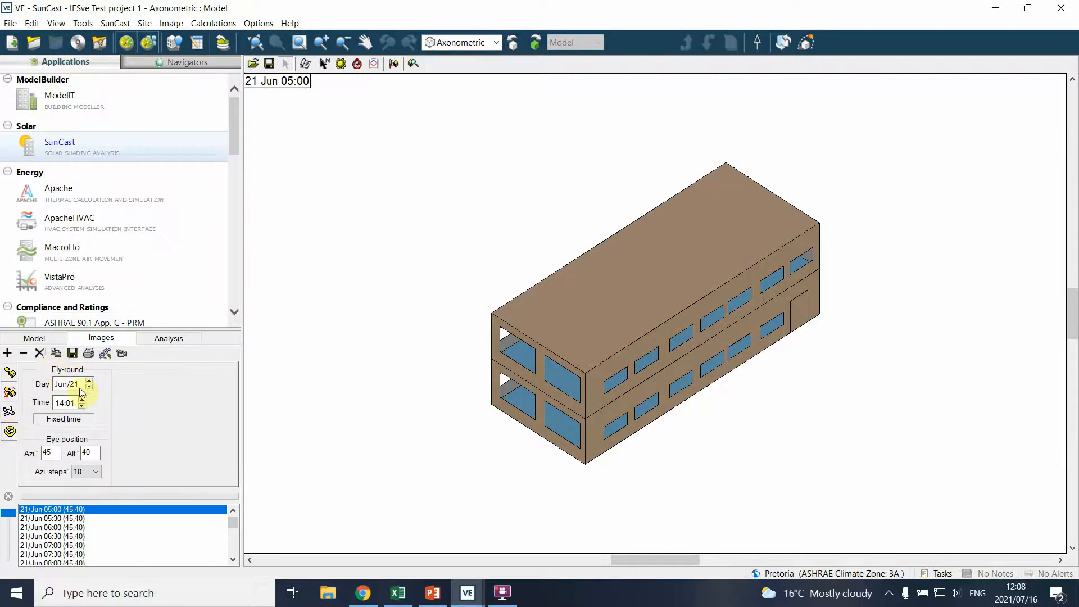
left_click(10, 432)
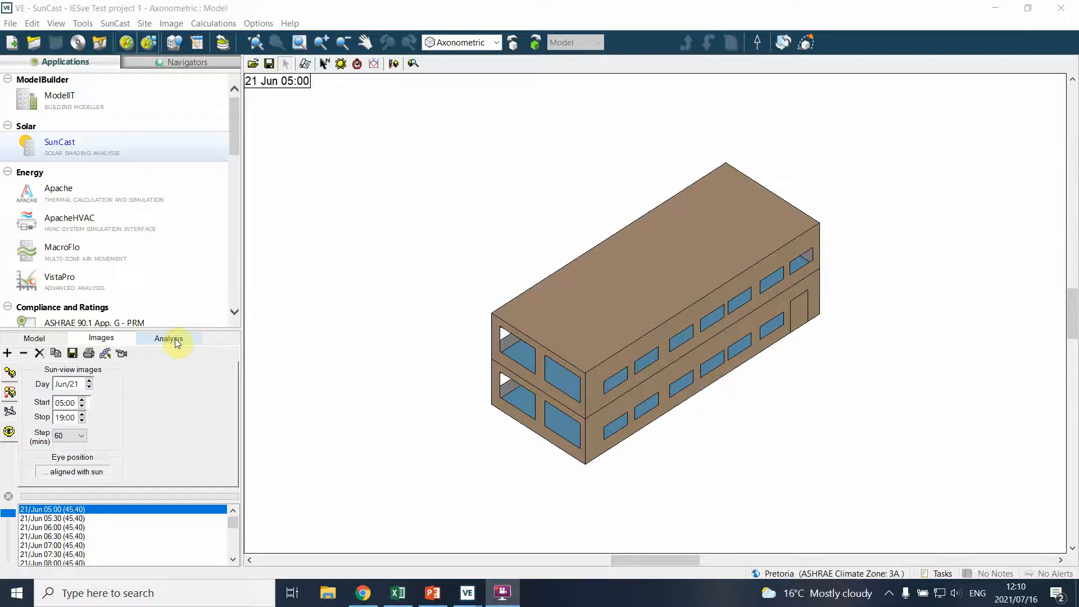
scroll(176, 340, "up", 1)
Switch to the solar analysis settings, look at the exposure analysis options, and return to the solar energy analysis
left_click(165, 342)
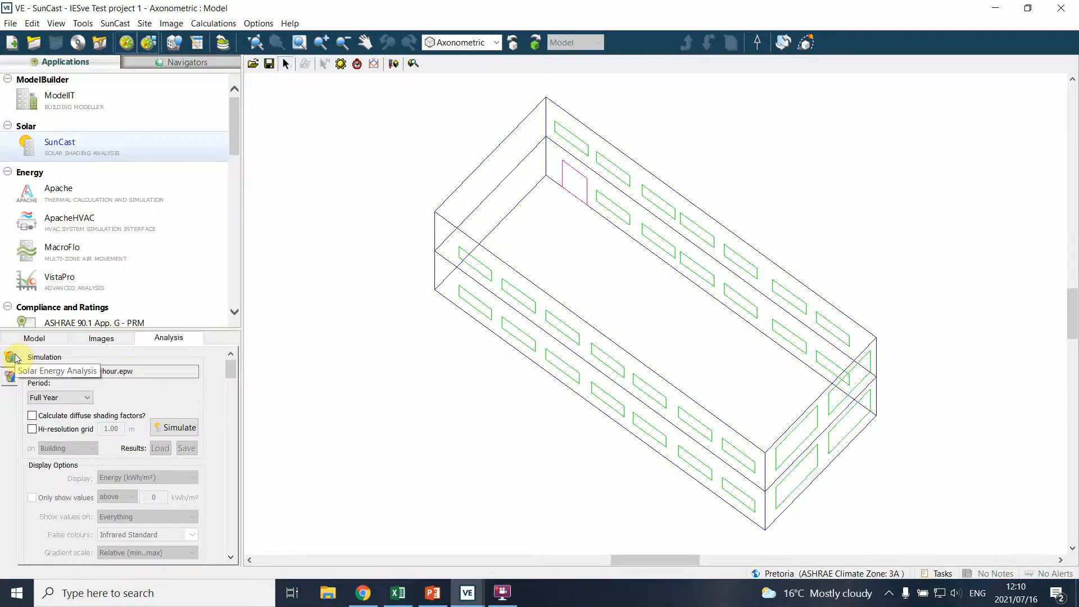
left_click(9, 378)
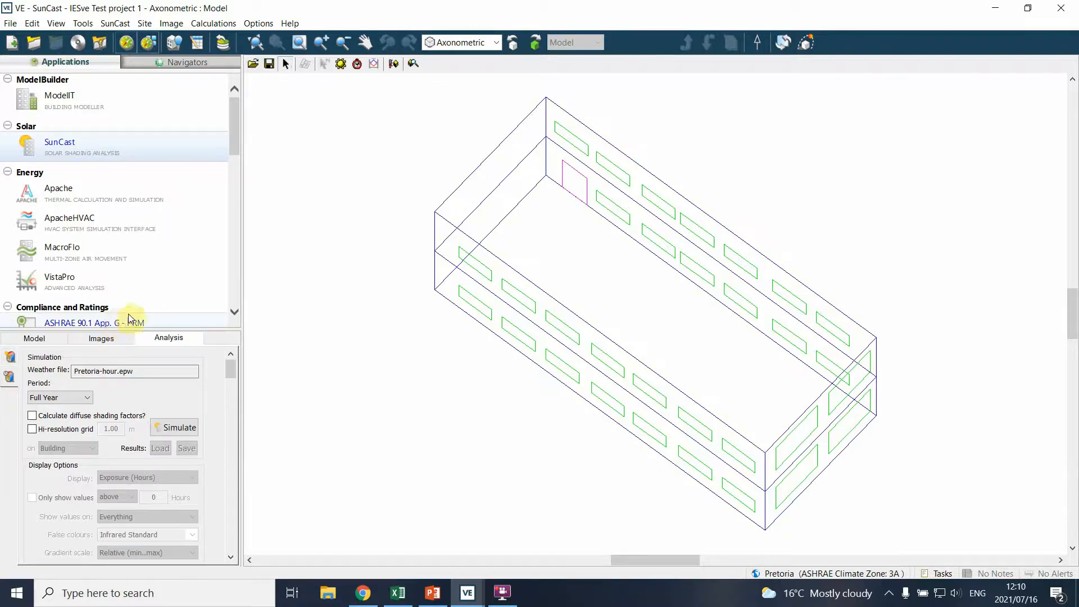
left_click(11, 357)
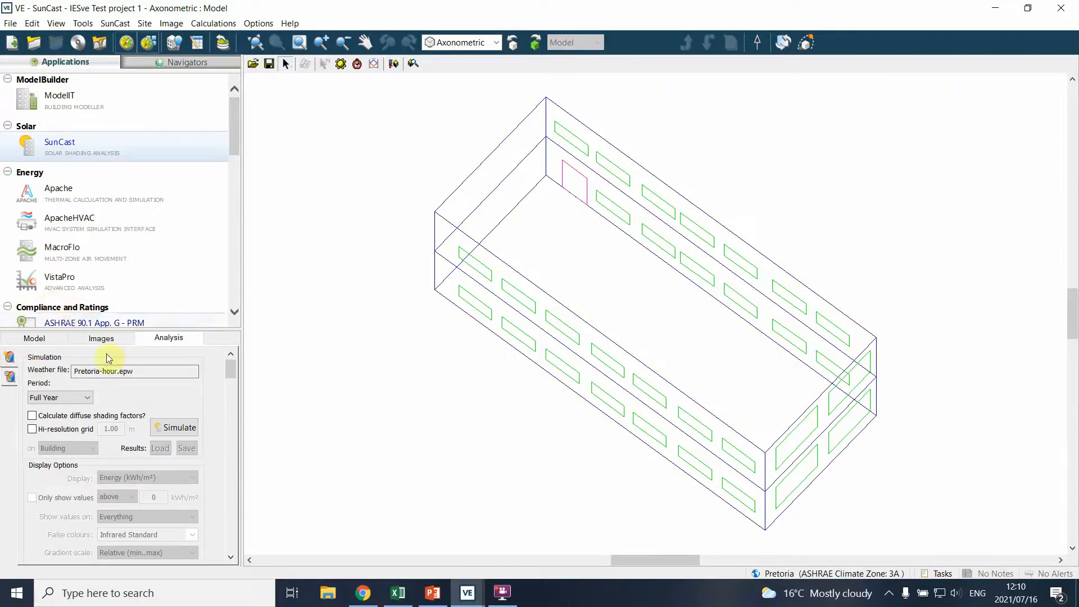
Check the Pretoria-hour.epw weather file and the available simulation periods, and select Full Year as the period
left_click_drag(74, 372, 134, 370)
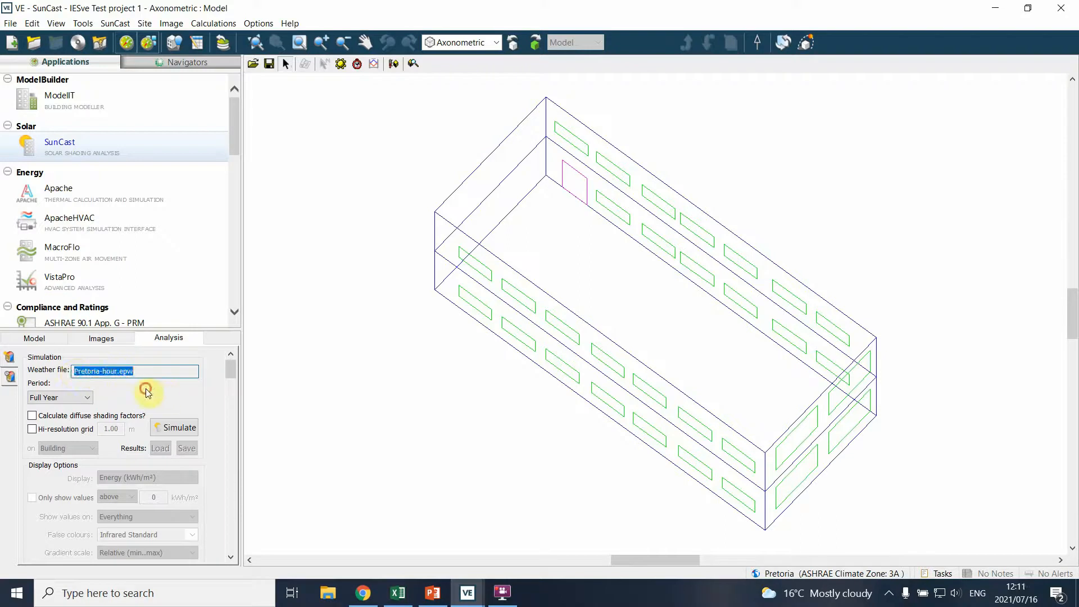
left_click(105, 396)
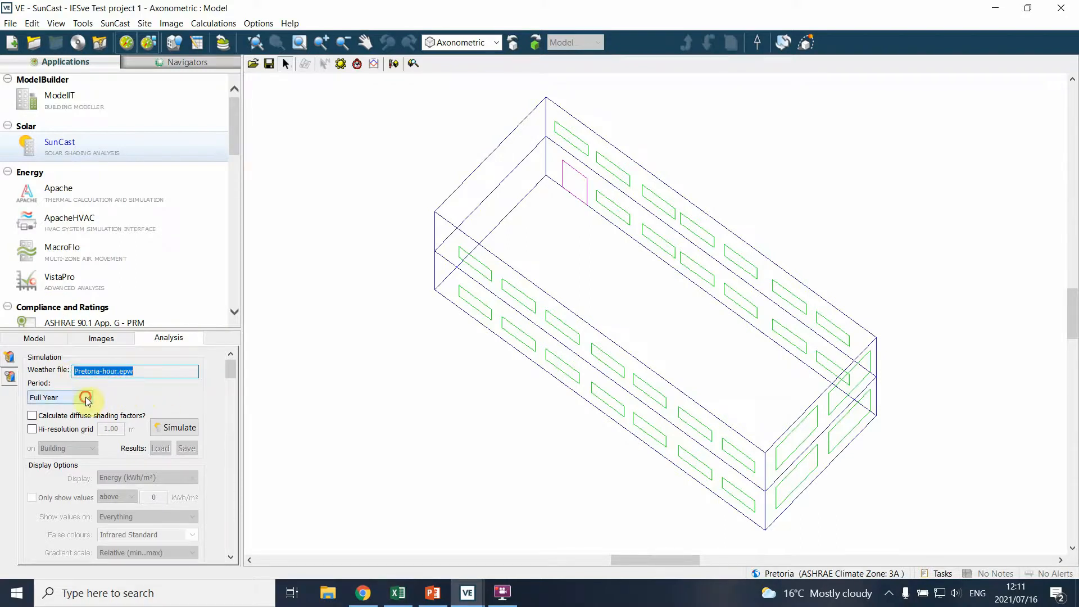
left_click(86, 398)
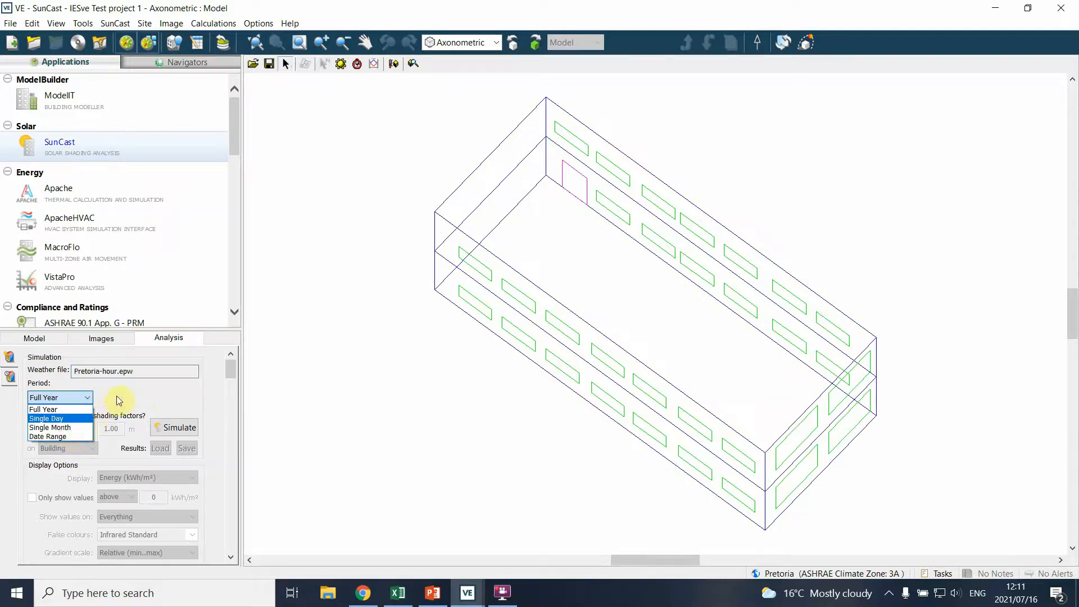
left_click(68, 409)
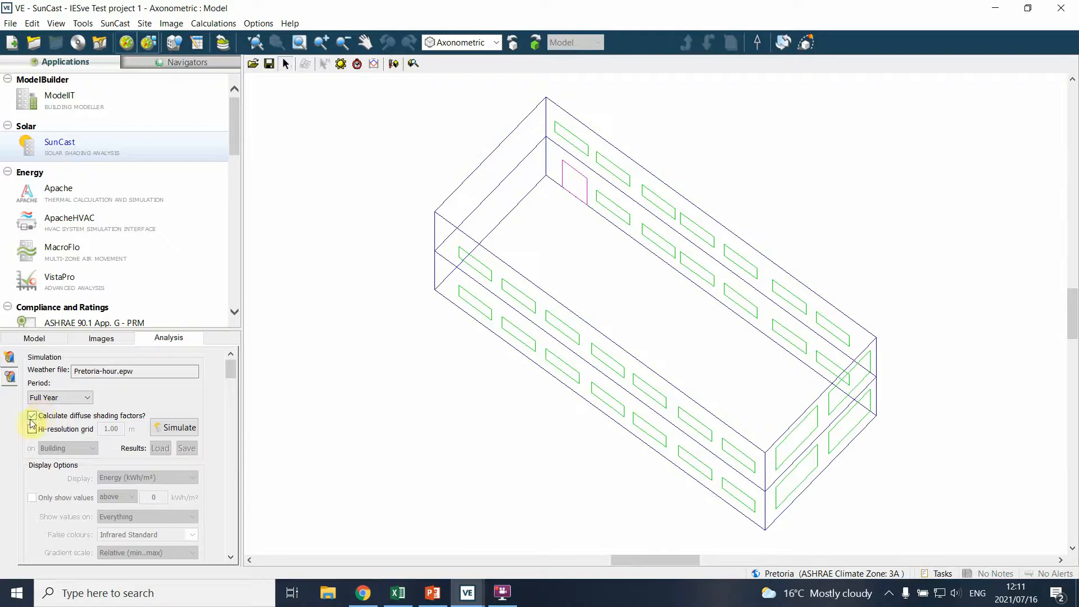
Enable the 1.00 m hi-resolution grid on the whole building, leaving the calculation of diffuse shading factors off
left_click(33, 416)
left_click(32, 429)
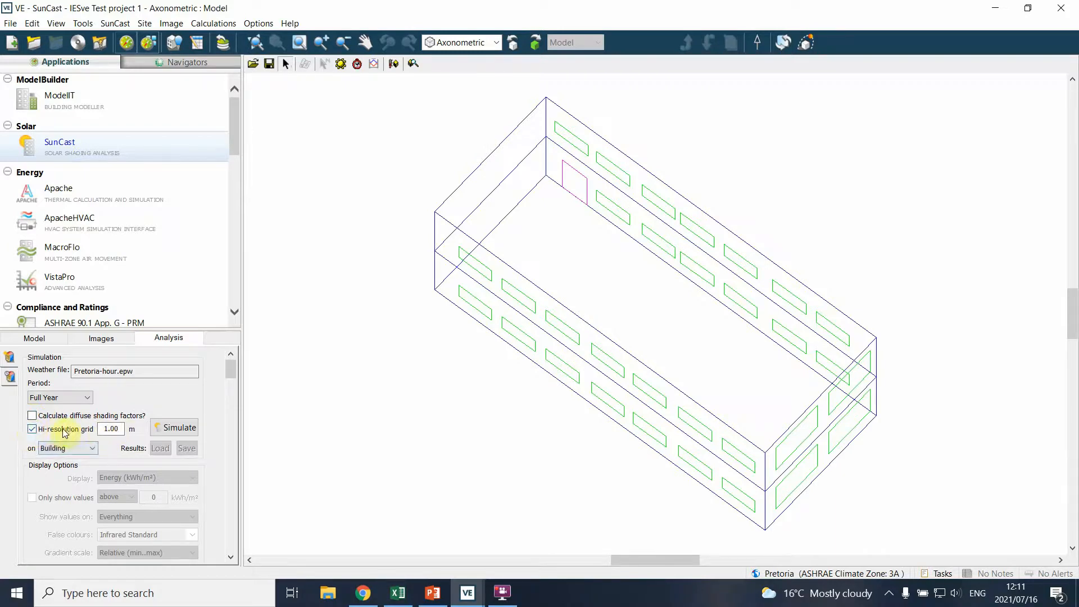
left_click(92, 449)
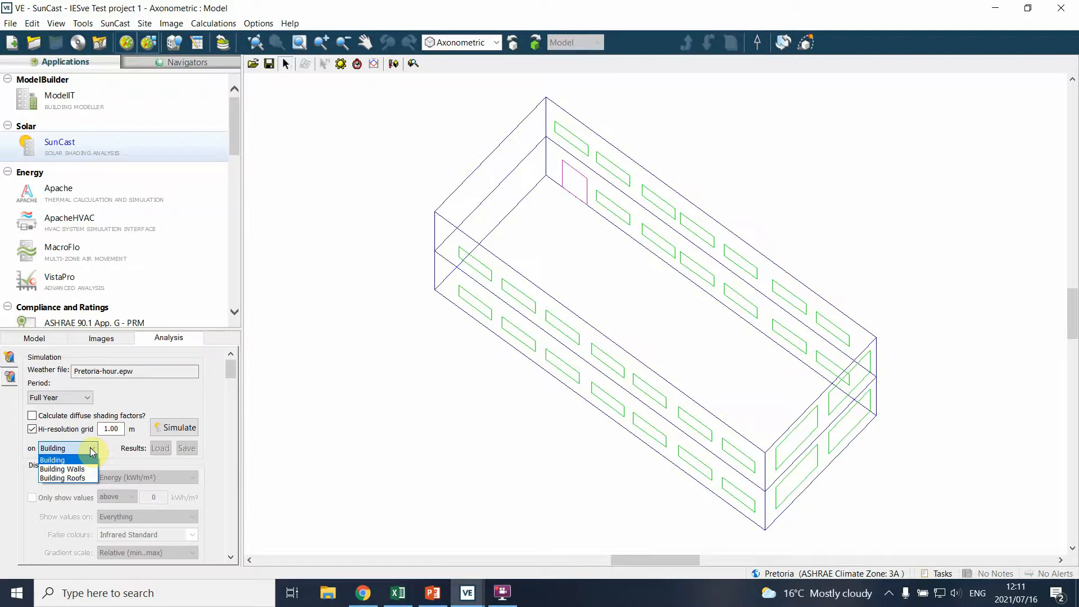
left_click(91, 450)
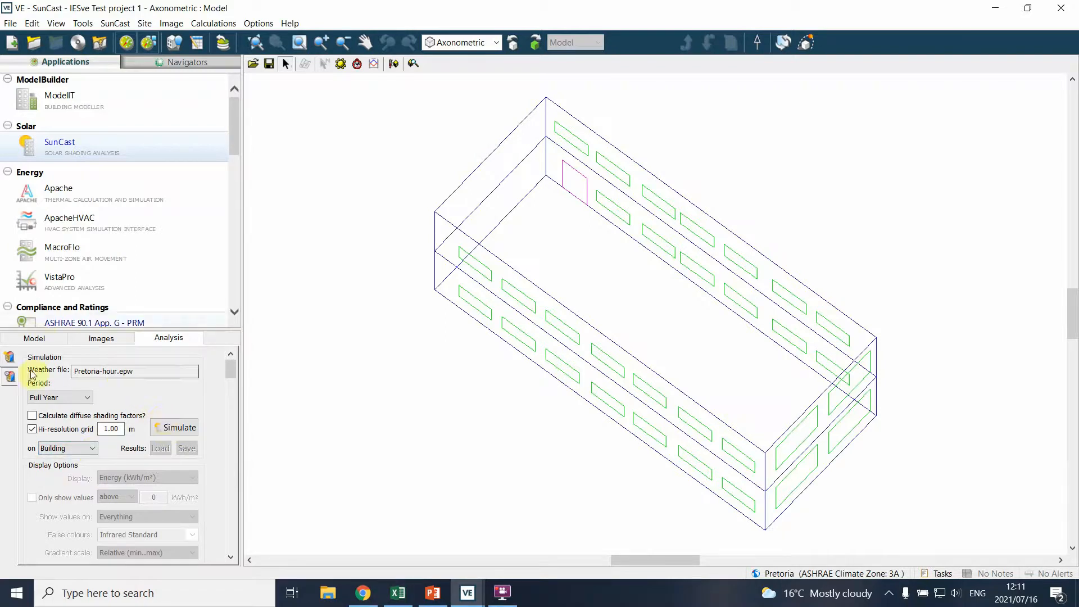
Run the solar energy simulation and load its results
left_click(178, 428)
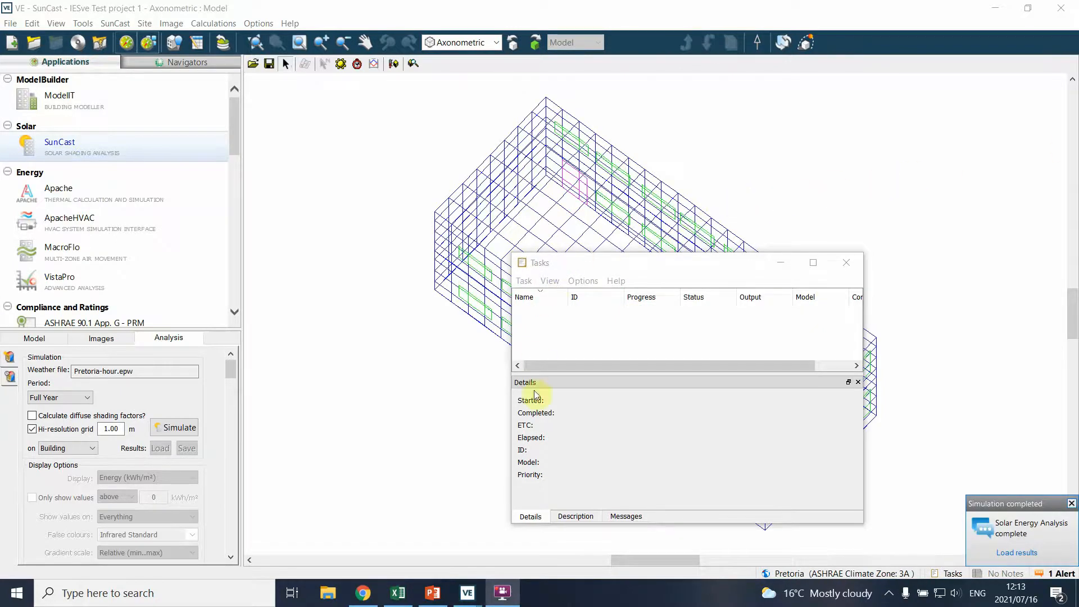
left_click(1009, 556)
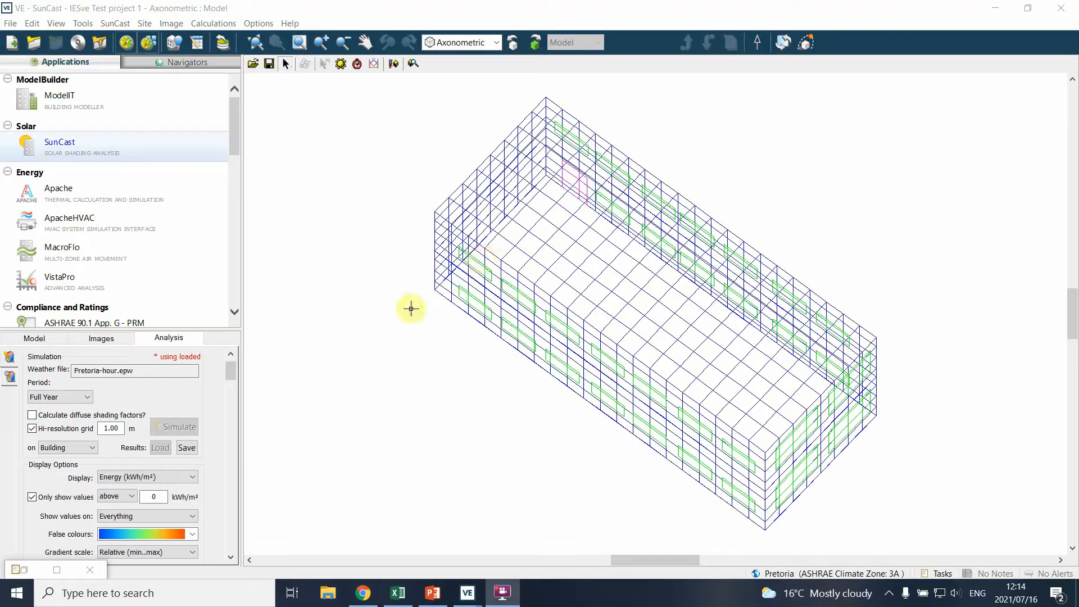
Display the full-year solar energy values above 0 kWh/m² on everything as false colours in the model viewer
left_click_drag(232, 371, 235, 471)
left_click(31, 457)
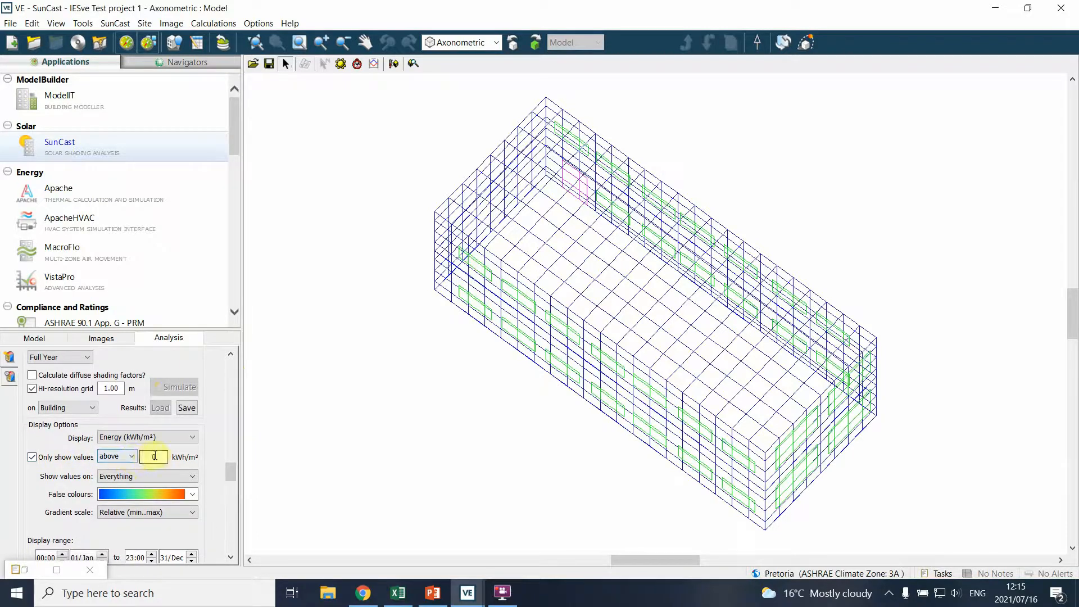
left_click(155, 456)
double_click(158, 456)
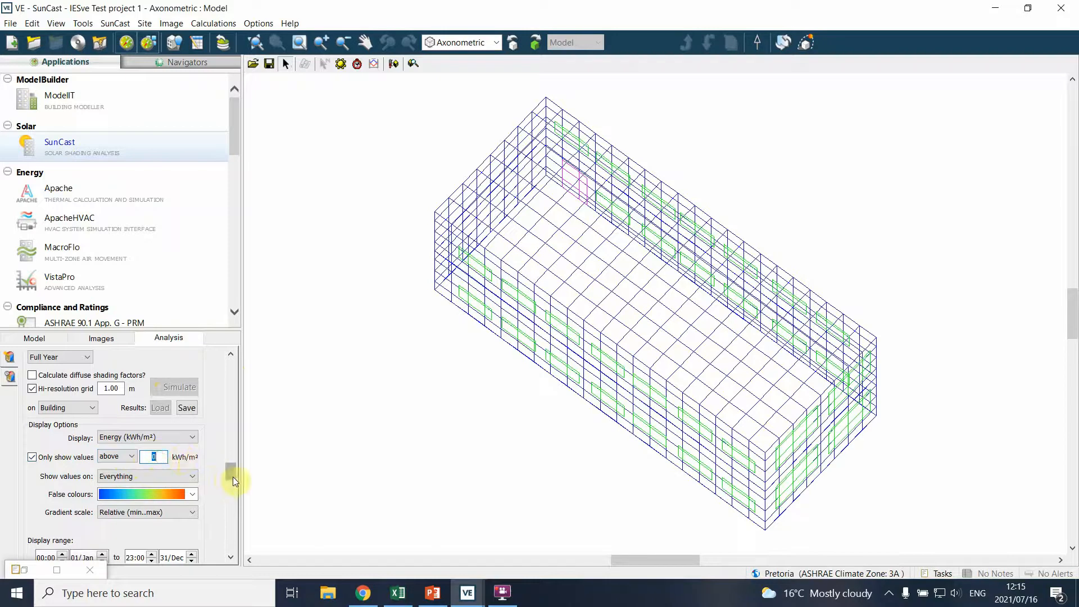
left_click_drag(234, 476, 220, 547)
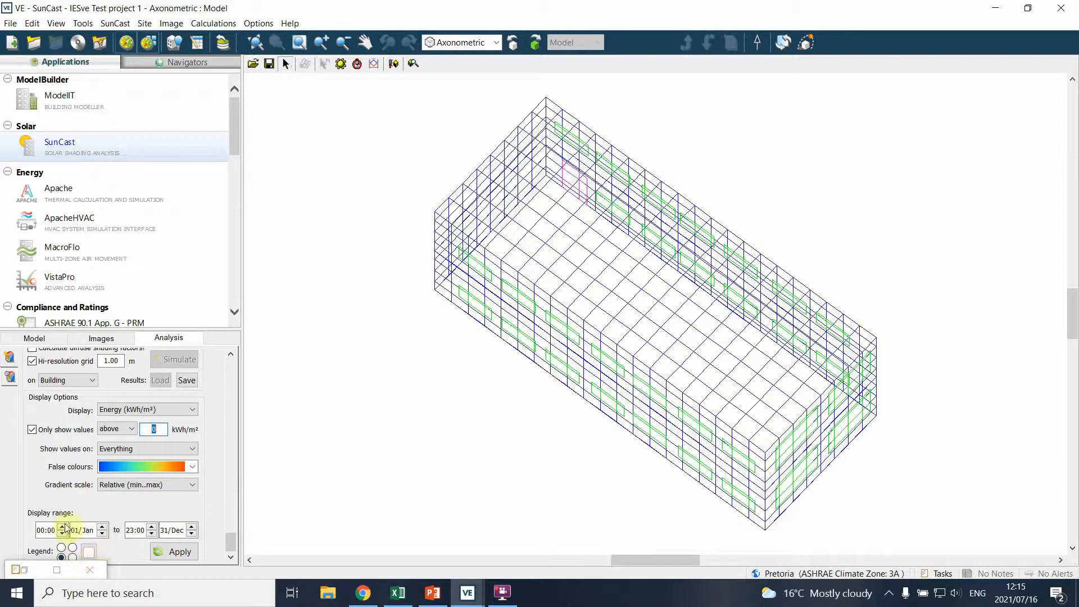
left_click(172, 553)
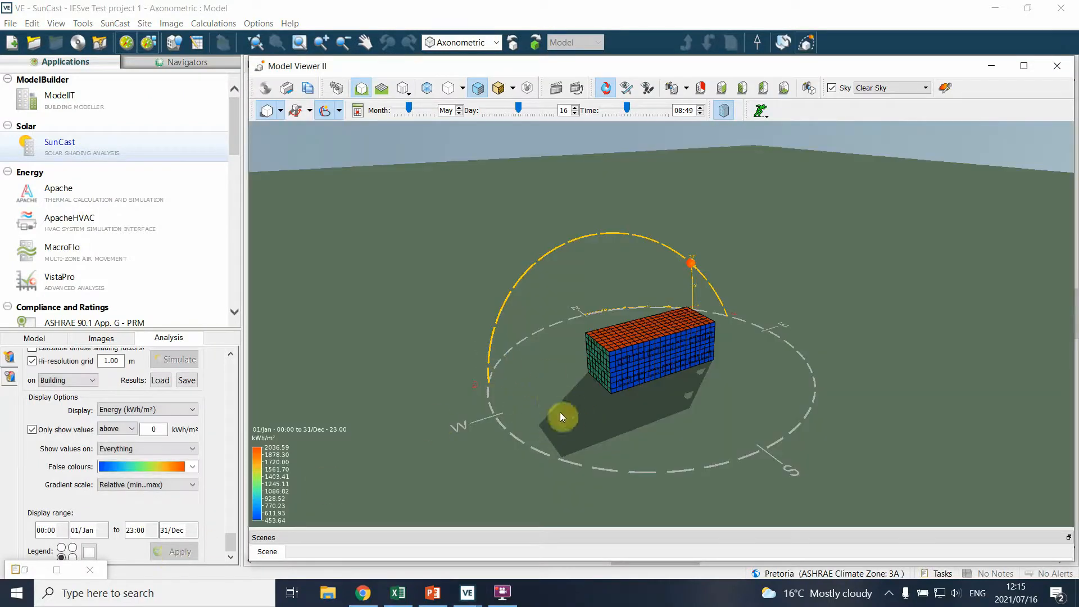
Examine the solar energy colours on the building's roof and on each façade from all sides, and close the viewer
left_click_drag(429, 423, 756, 401)
scroll(635, 388, "up", 4)
scroll(613, 384, "up", 3)
left_click_drag(614, 382, 750, 450)
left_click_drag(786, 408, 884, 438)
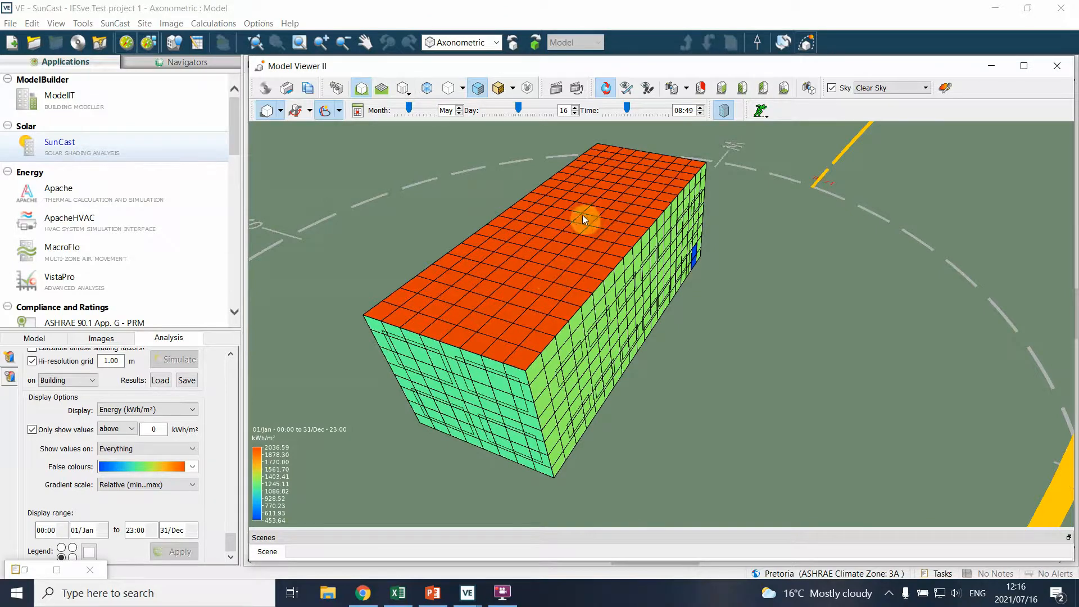
left_click_drag(681, 499, 483, 433)
left_click_drag(724, 463, 871, 364)
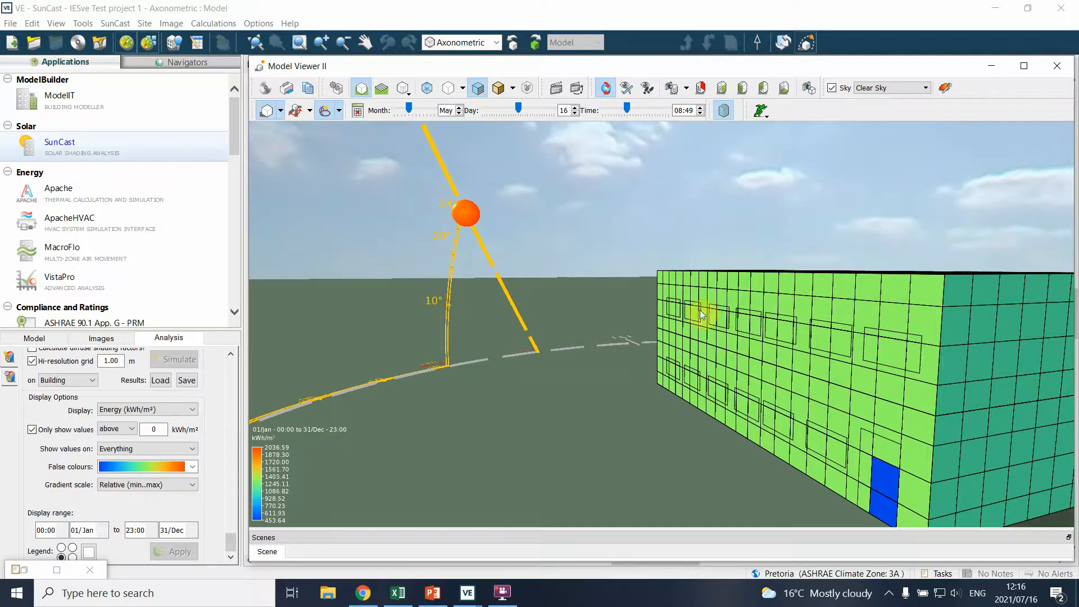
left_click_drag(830, 450, 937, 462)
left_click_drag(669, 337, 790, 353)
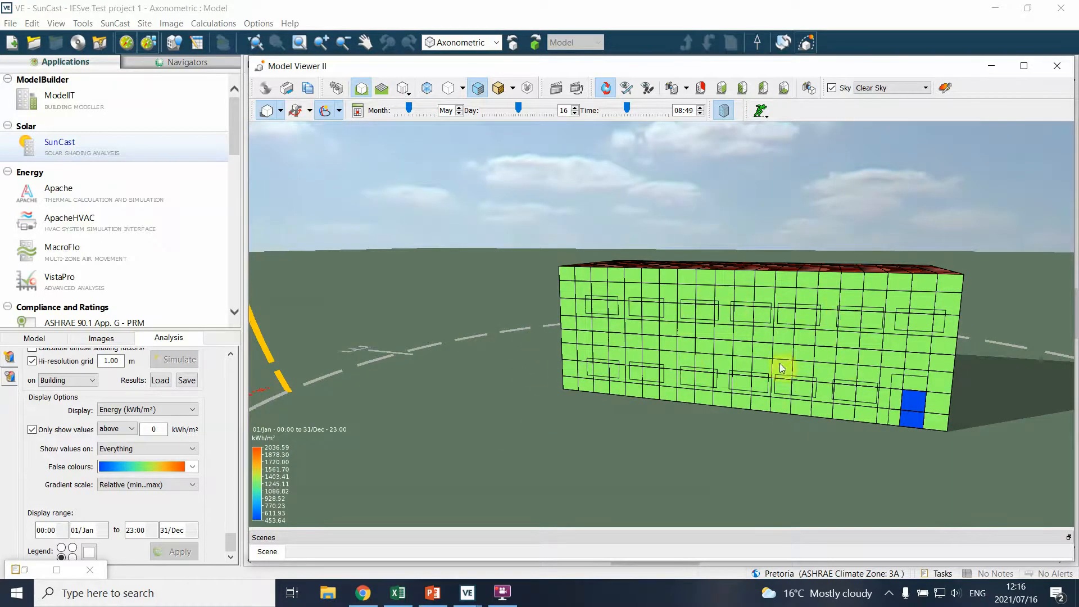
left_click_drag(827, 352, 466, 354)
left_click_drag(771, 421, 853, 292)
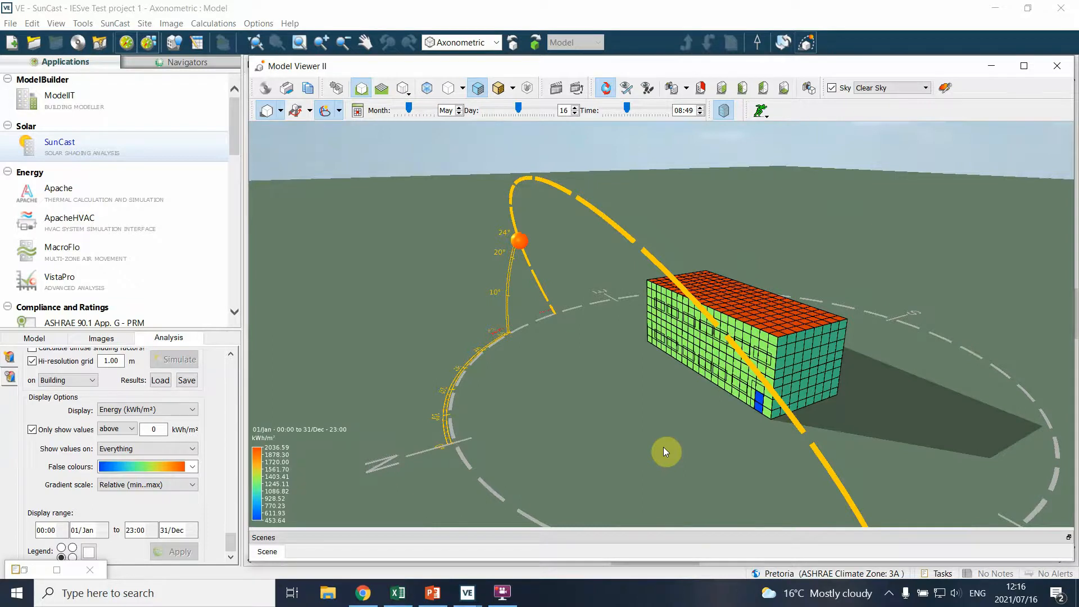
left_click_drag(566, 354, 932, 347)
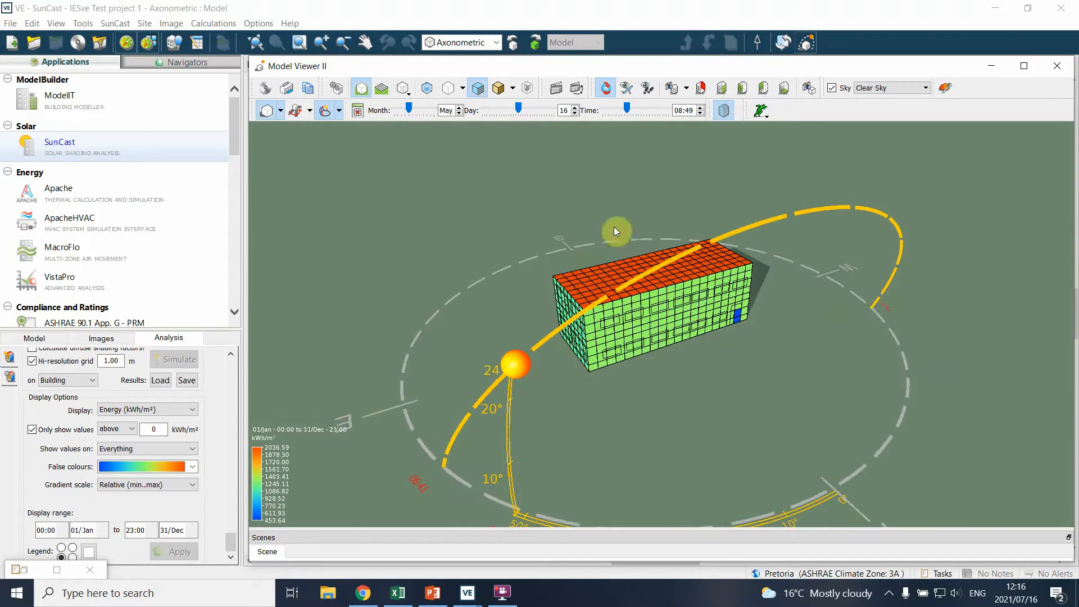
mouse_move(378, 363)
left_mouse_down()
mouse_move(410, 310)
mouse_move(366, 332)
mouse_move(409, 376)
mouse_move(386, 366)
left_mouse_up()
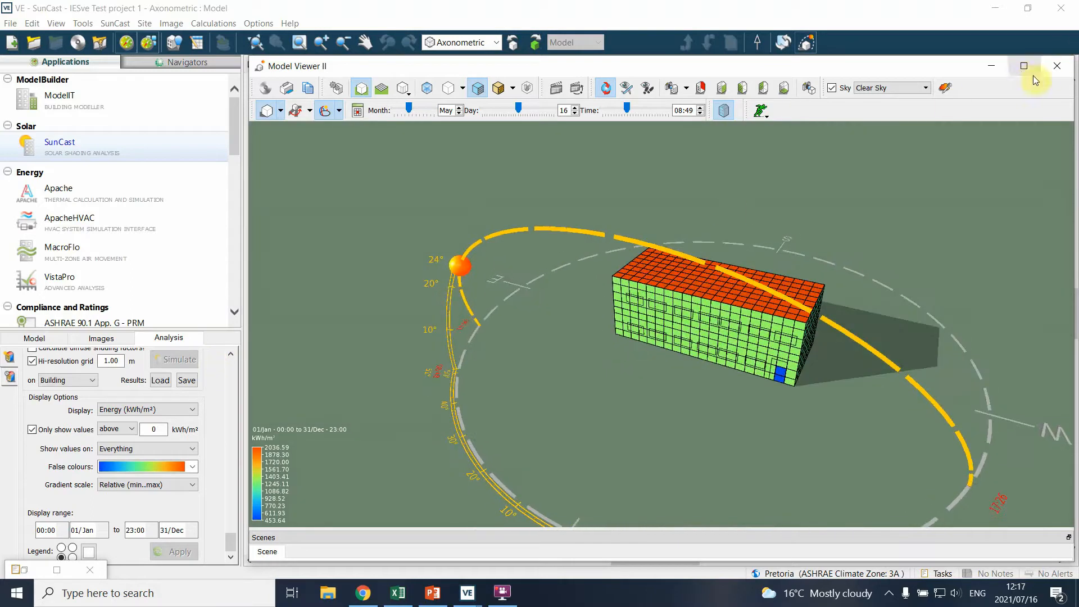
left_click_drag(851, 266, 597, 315)
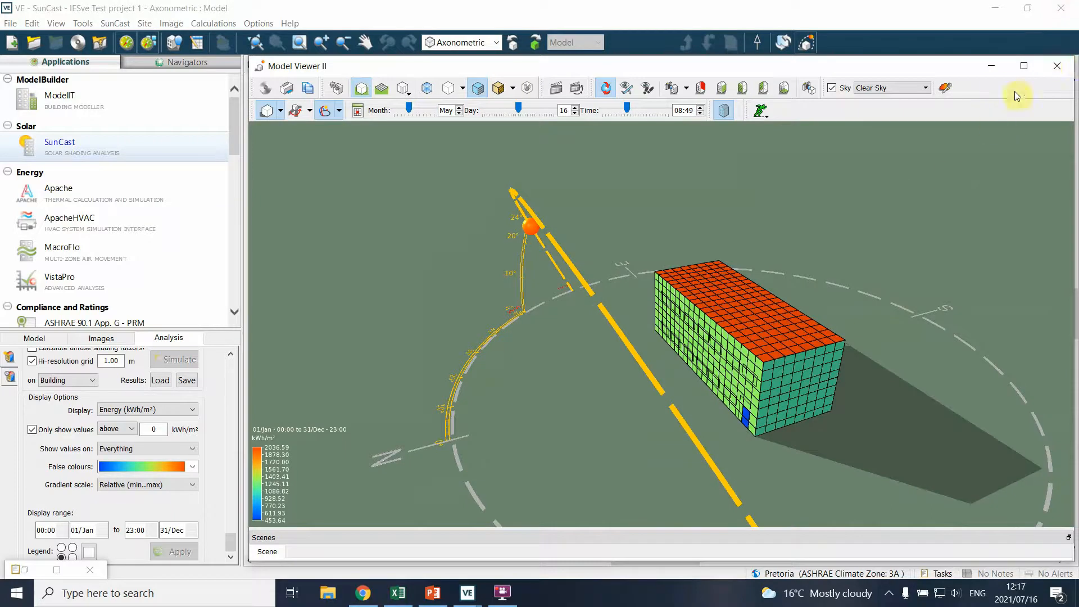
left_click(1053, 69)
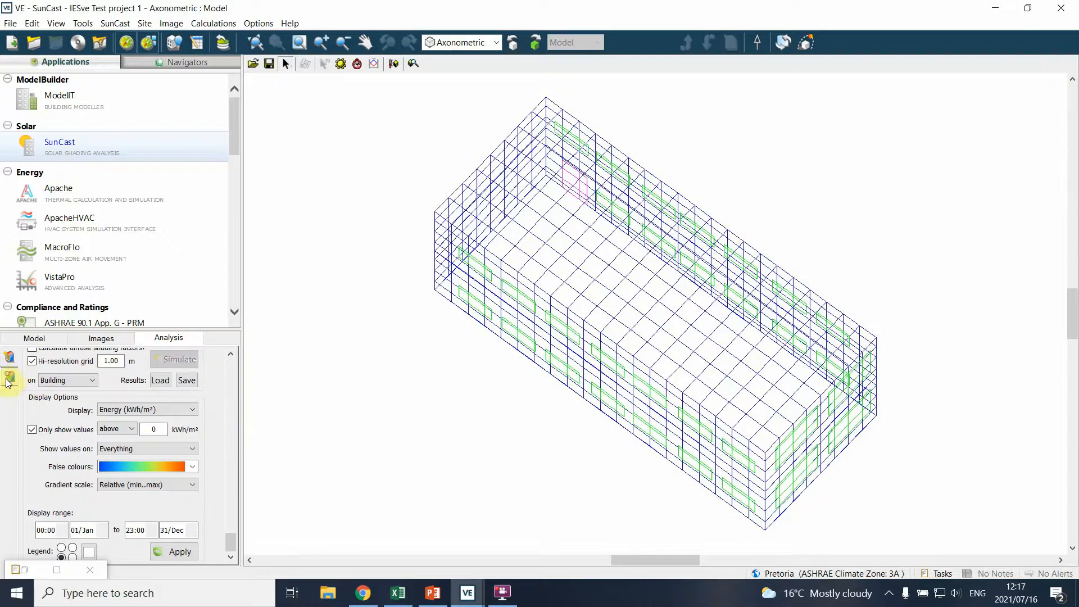
Switch to the solar exposure analysis and display the full-year exposure hours on the model without a value filter
left_click(9, 382)
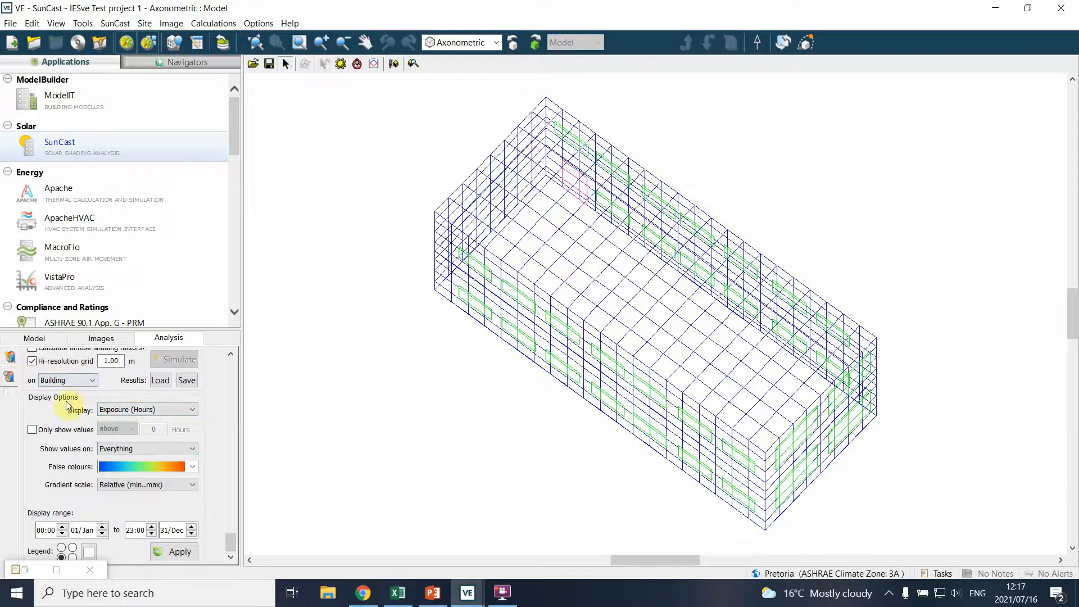
left_click(31, 430)
left_click(32, 431)
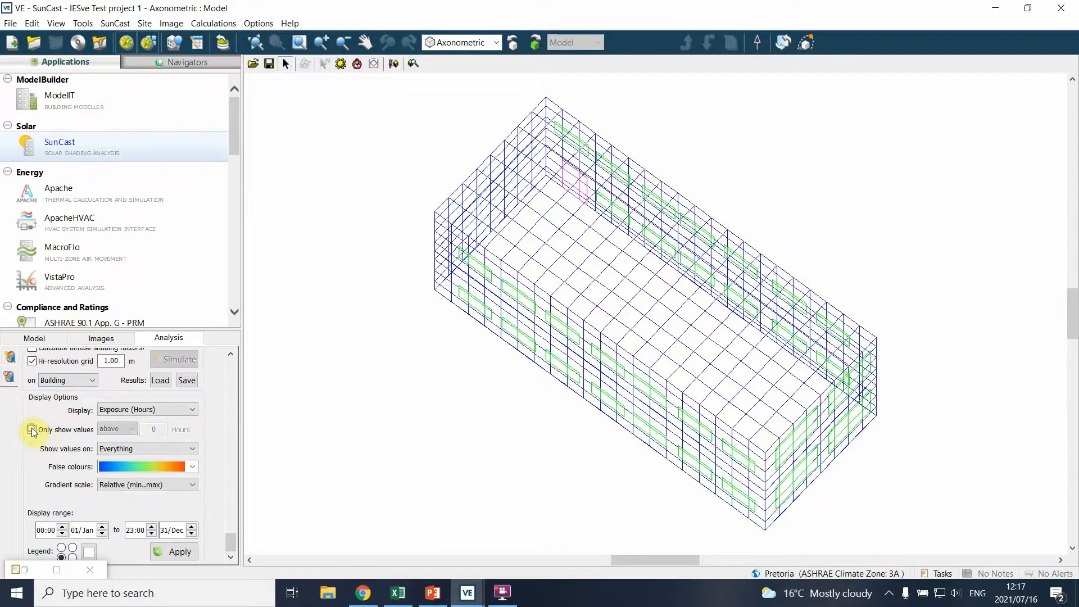
left_click(180, 553)
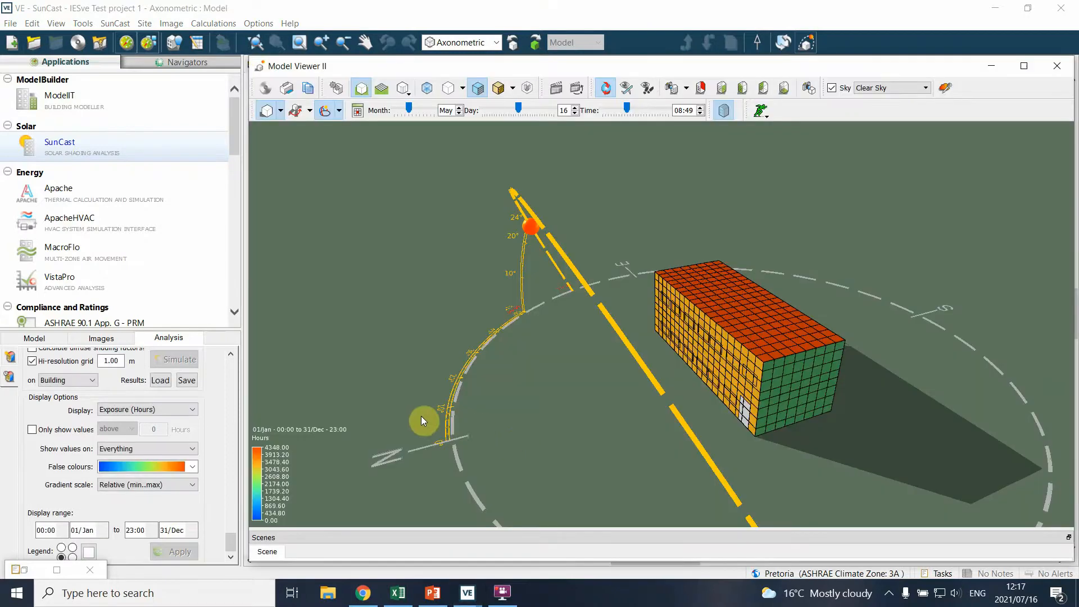
Examine the exposure-hour colours on the roof and façades against the legend, and close the viewer
left_click_drag(466, 442, 422, 370)
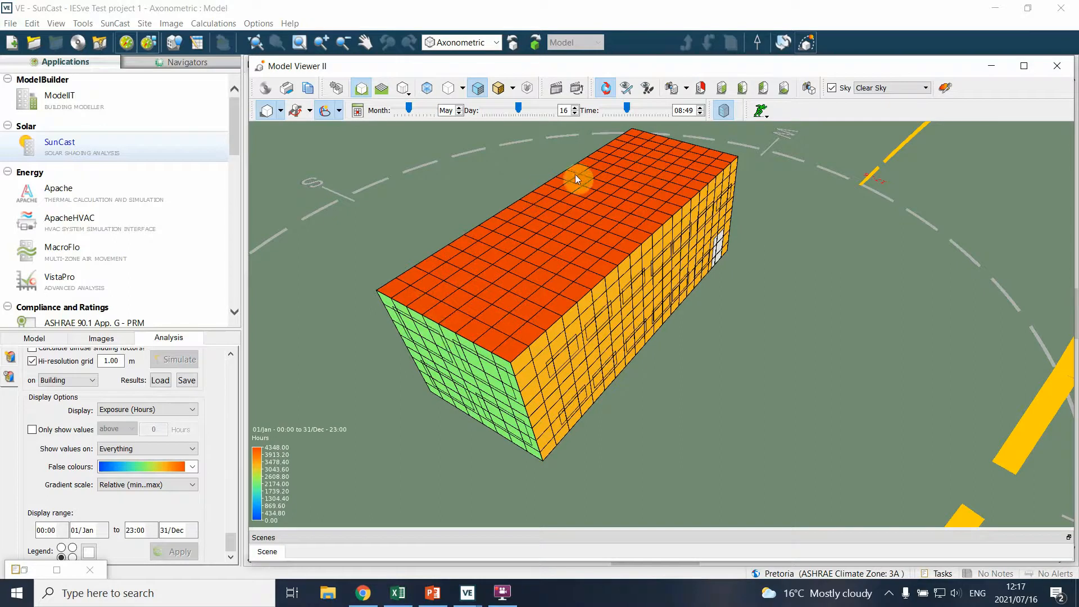
left_click_drag(517, 335, 730, 333)
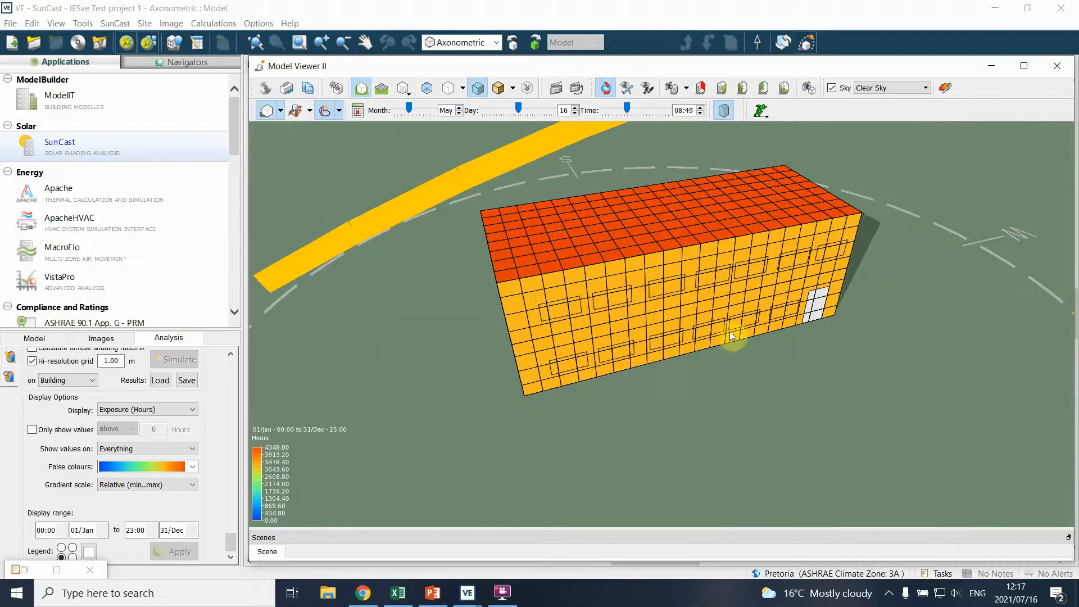
left_click_drag(771, 264, 723, 291)
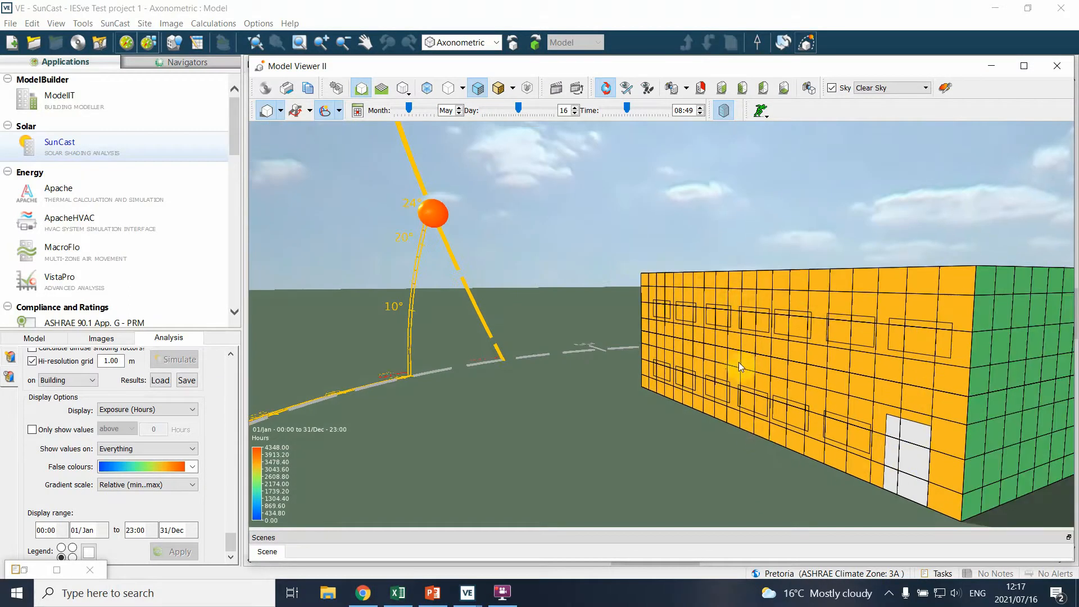
left_click_drag(905, 365, 580, 376)
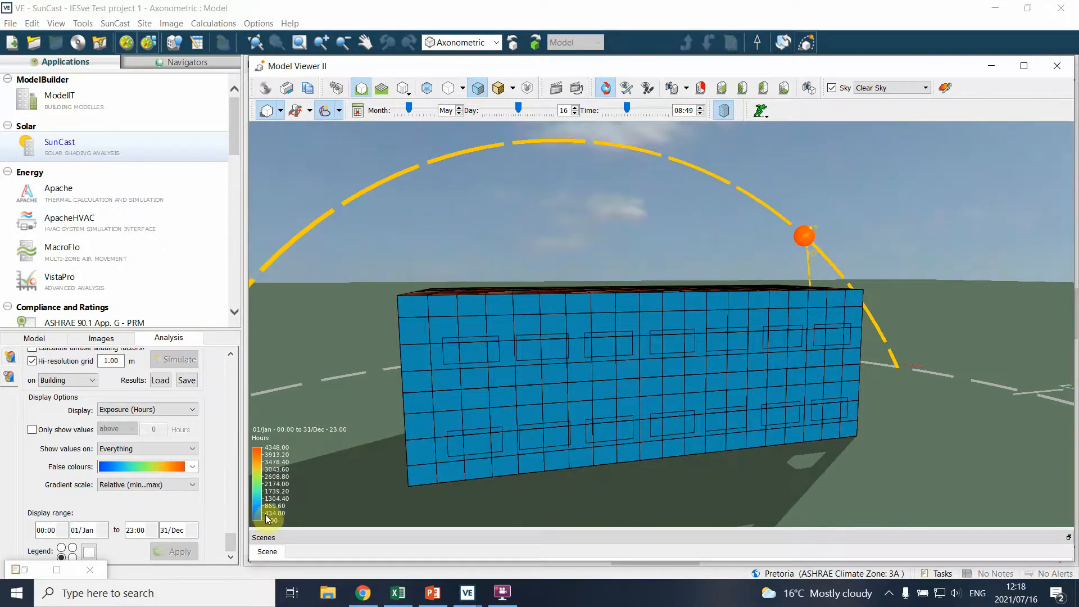
left_click_drag(807, 356, 530, 384)
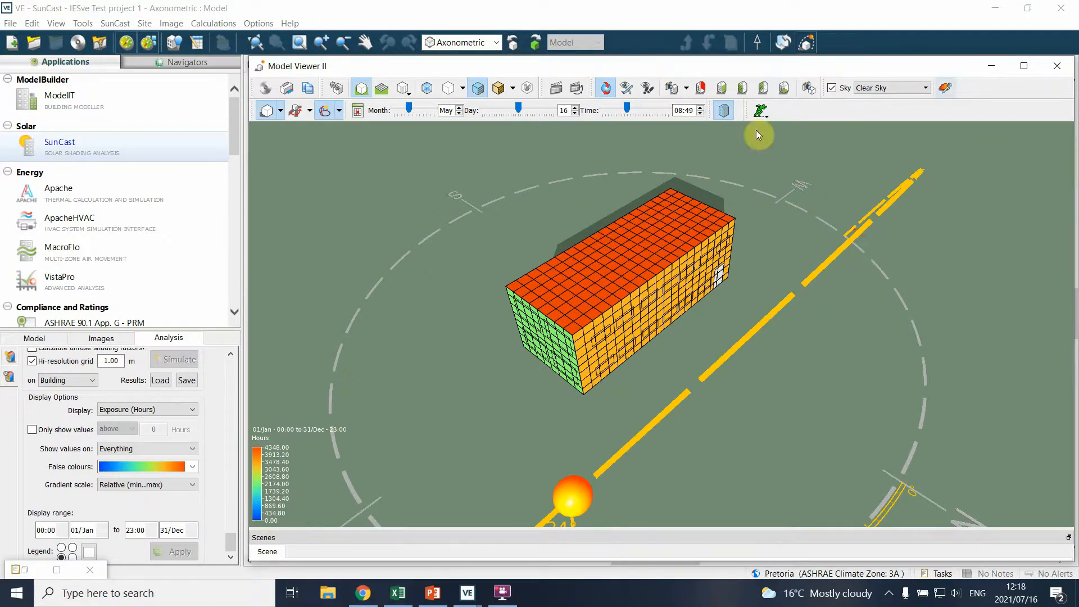
left_click(1058, 66)
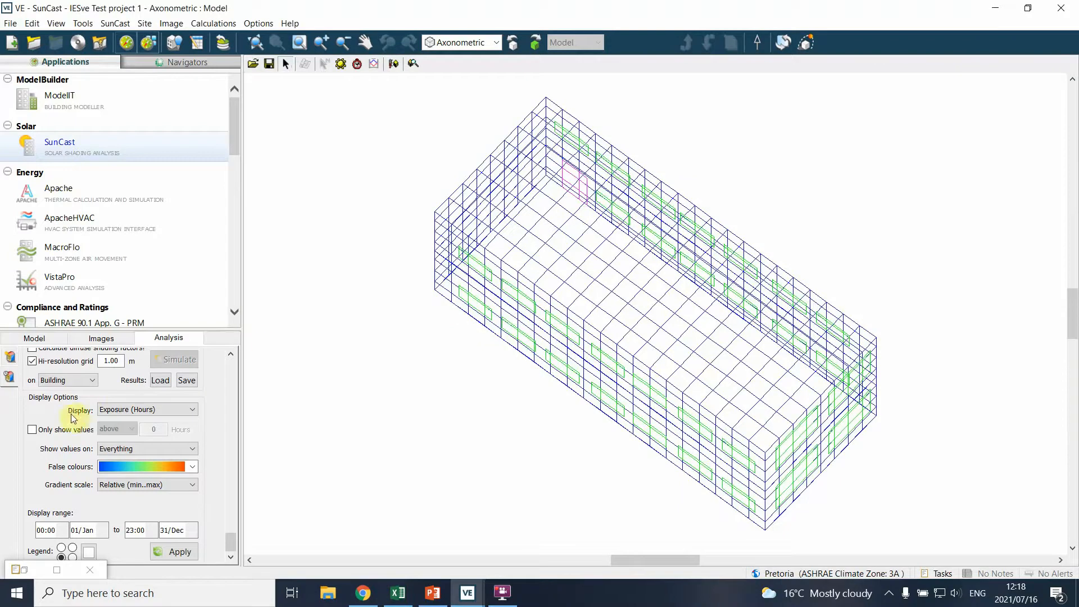
Show only exposure values above 1000 hours on the model, inspect the façades, and close the viewer
left_click(31, 431)
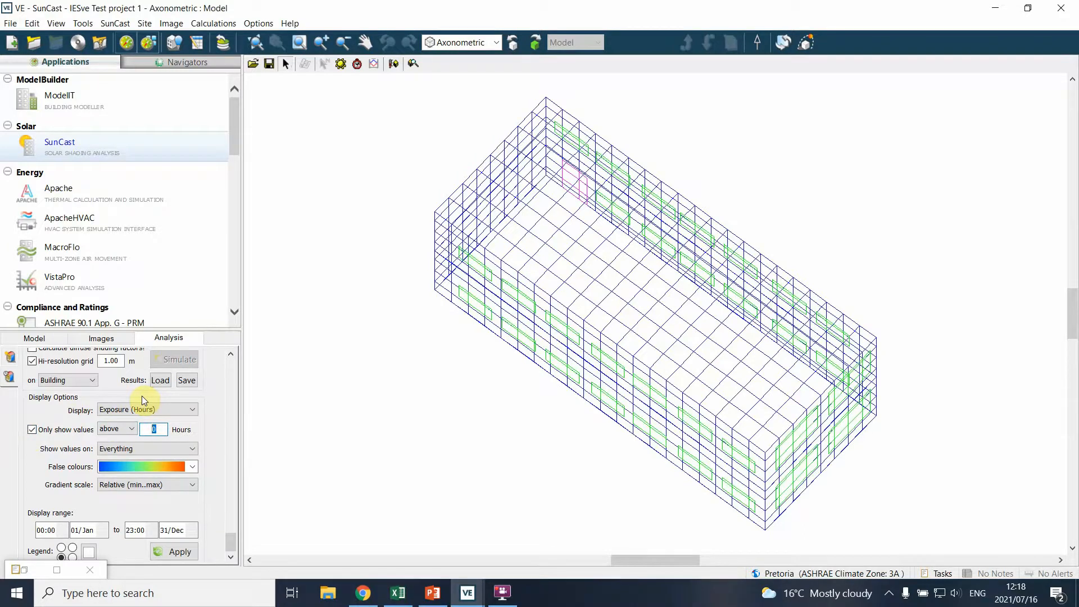
type("1000")
left_click(177, 552)
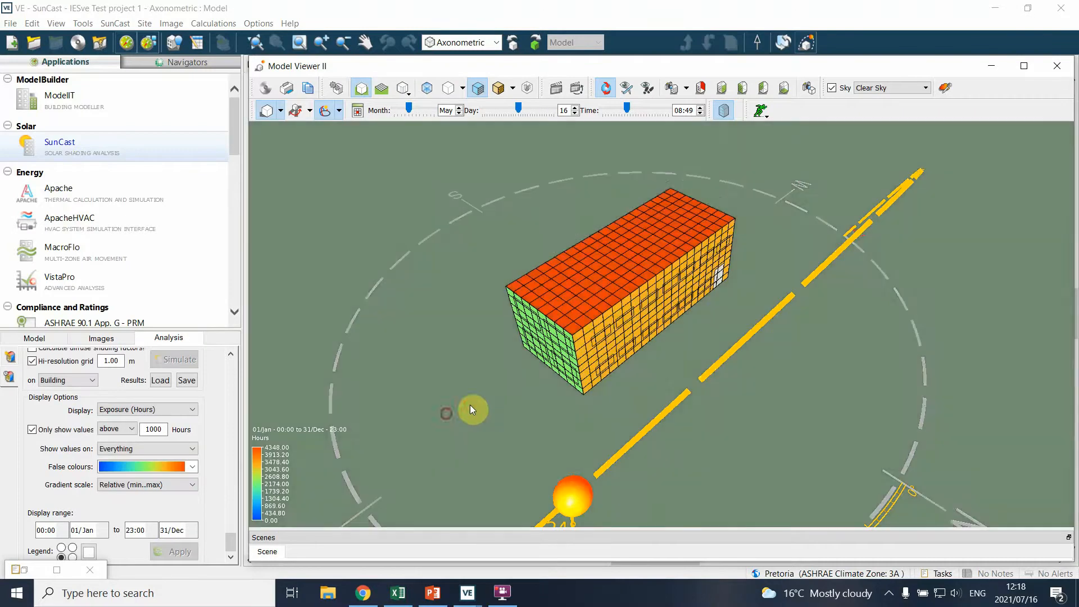
mouse_move(470, 405)
left_mouse_down()
mouse_move(566, 361)
mouse_move(638, 373)
mouse_move(491, 414)
mouse_move(258, 431)
mouse_move(717, 386)
mouse_move(373, 335)
mouse_move(579, 392)
mouse_move(554, 421)
mouse_move(578, 447)
mouse_move(735, 480)
mouse_move(1042, 491)
left_mouse_up()
left_click_drag(648, 402, 340, 408)
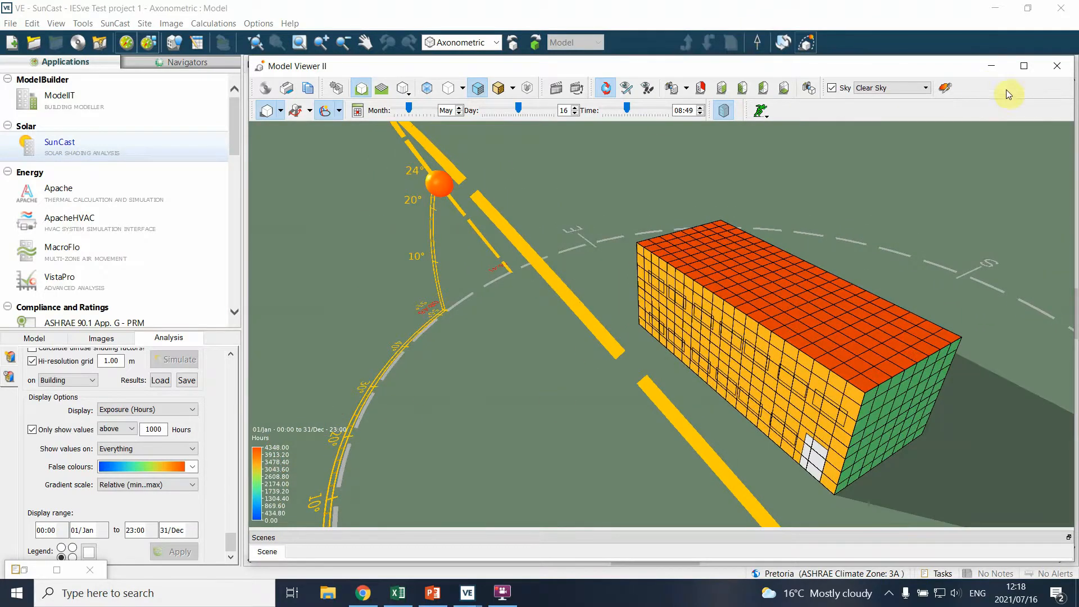
left_click(1057, 65)
Return to the solar energy analysis and save the results as analysis_fullyear_1.00m.cab
left_click(11, 357)
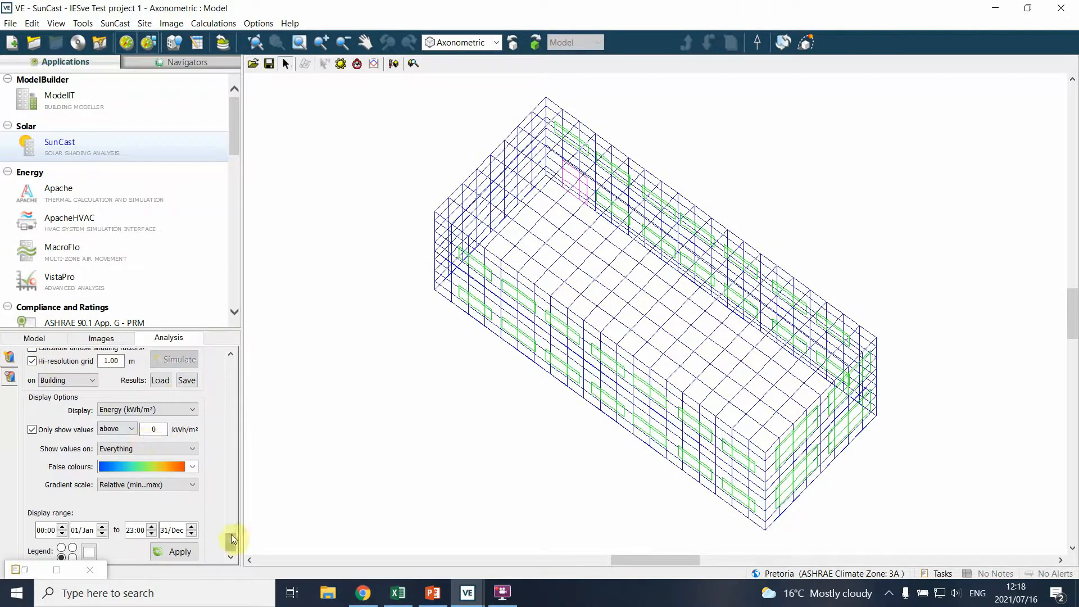
mouse_move(231, 542)
left_mouse_down()
mouse_move(228, 517)
mouse_move(214, 533)
left_mouse_up()
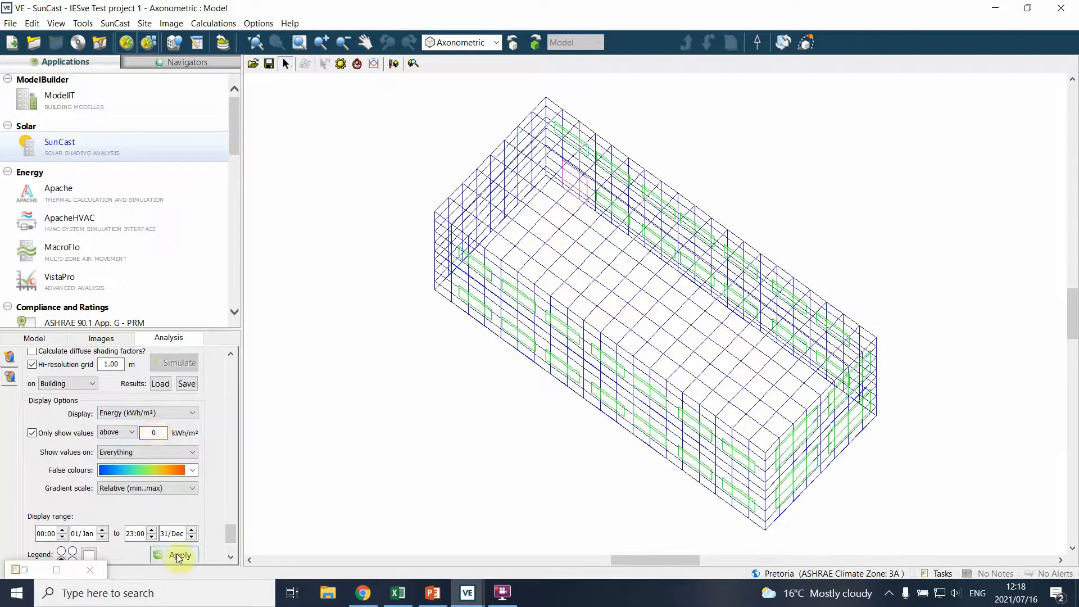
left_click(186, 385)
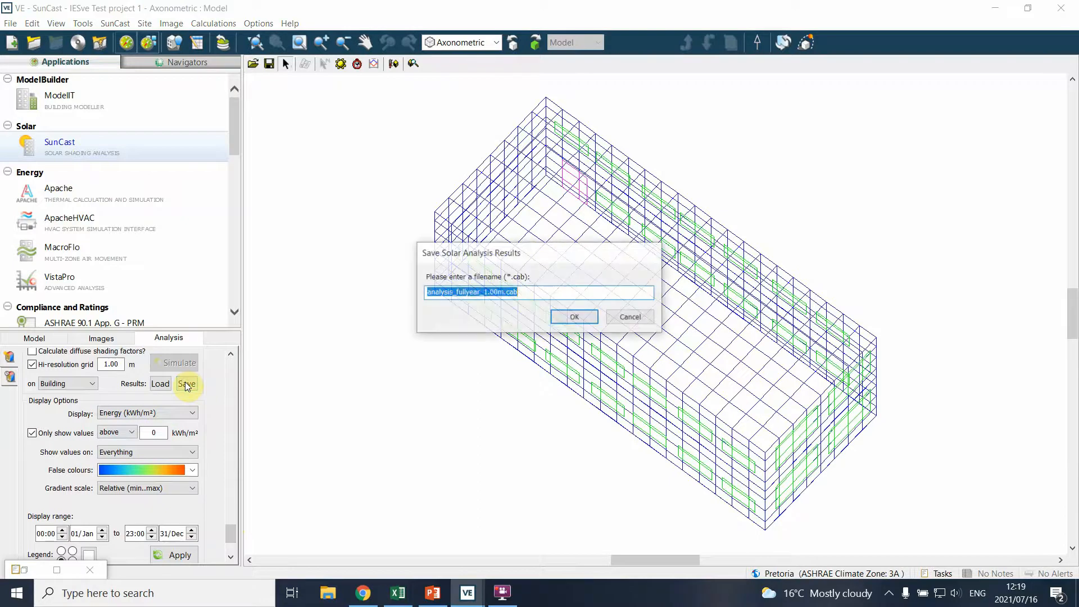
left_click(572, 318)
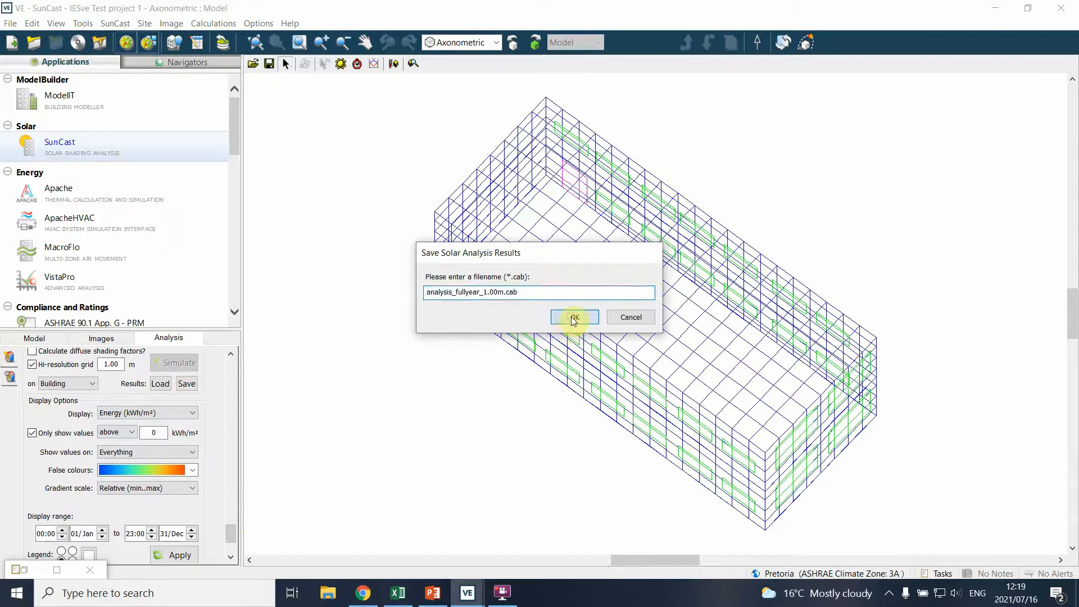